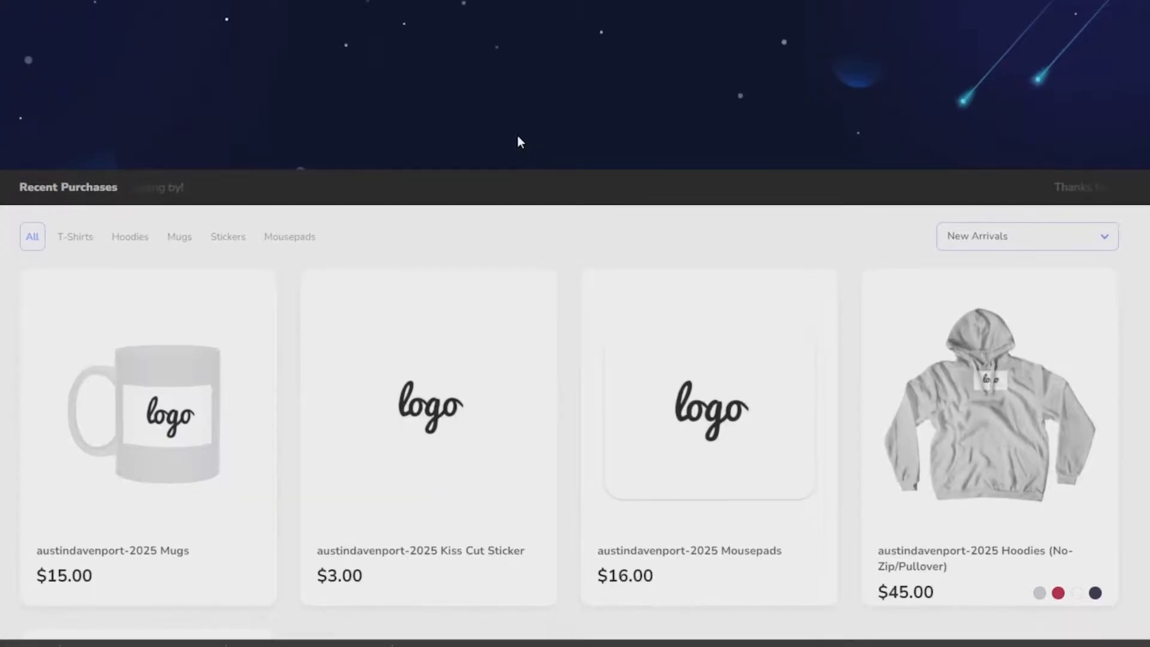
scroll(516, 137, "down", 7)
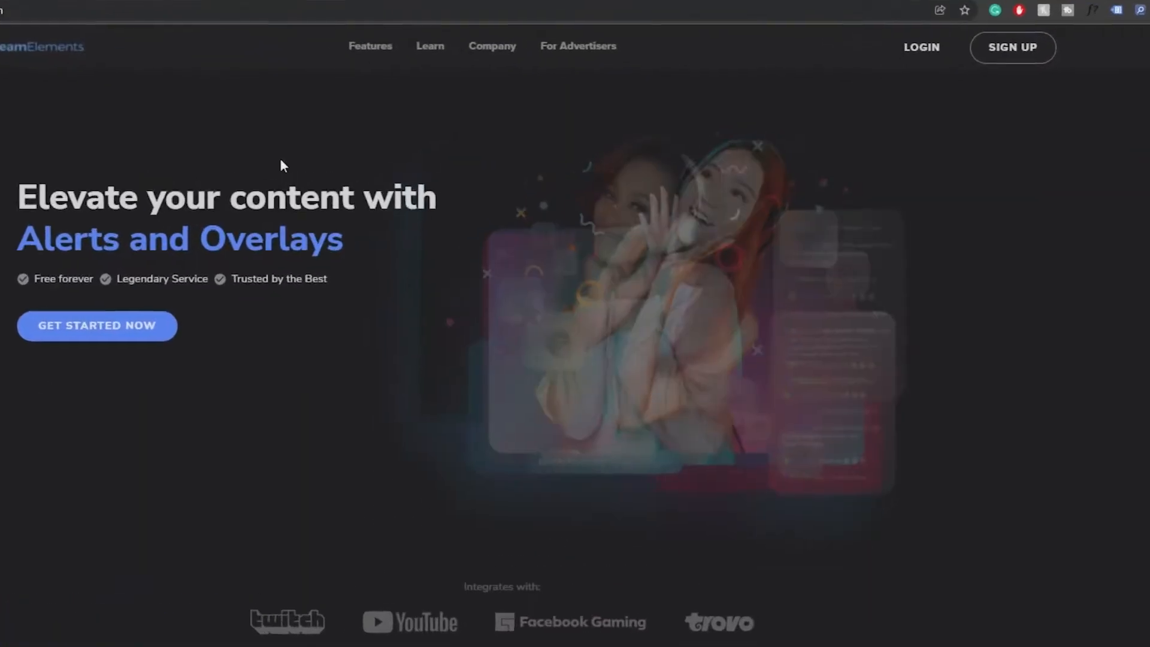
Step: Log in to StreamElements and open the SE.Merch page of the Revenue section
left_click(929, 50)
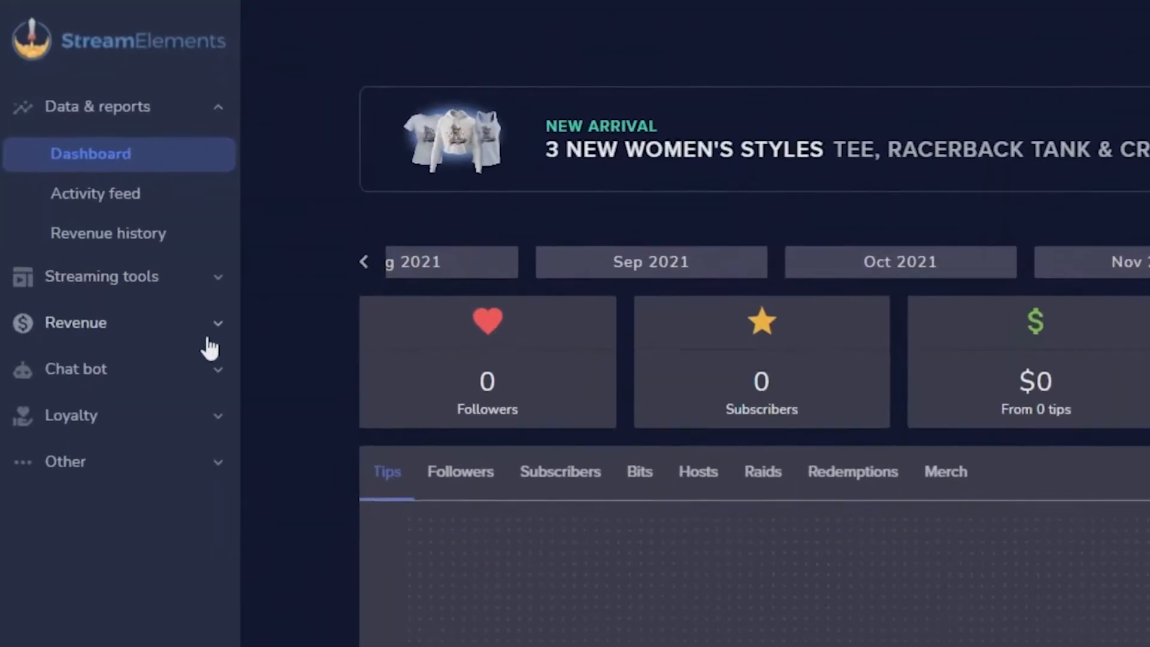
left_click(205, 345)
left_click(118, 388)
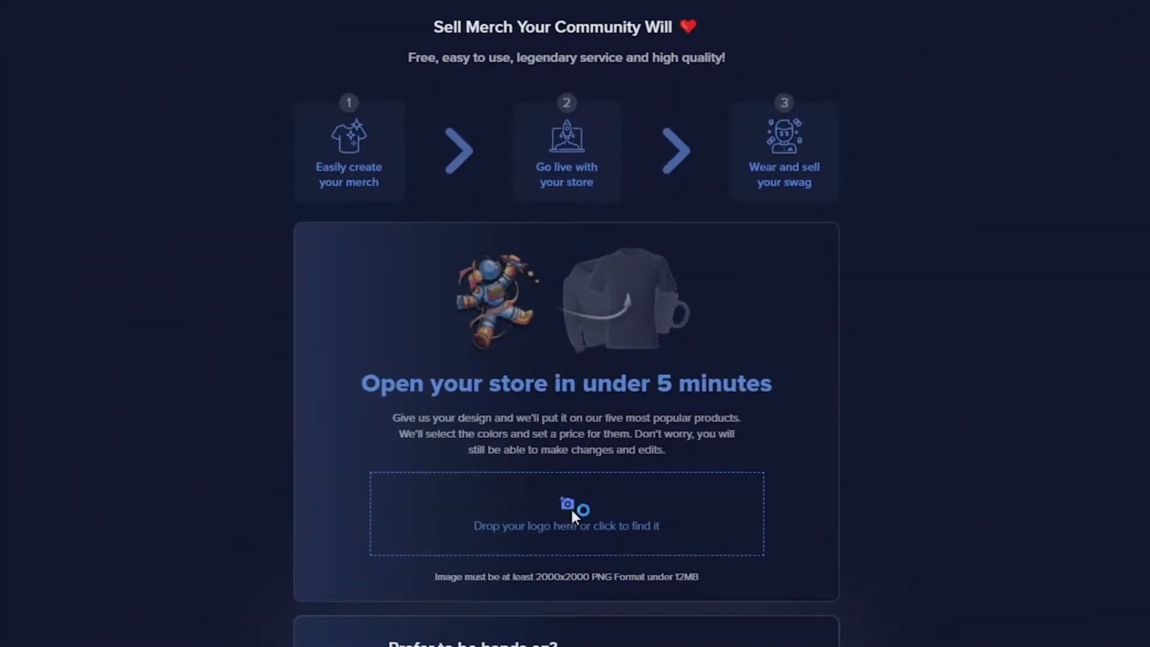
Step: Upload the logo image to create the merch store, and accept the terms of use to preview it
left_click(574, 515)
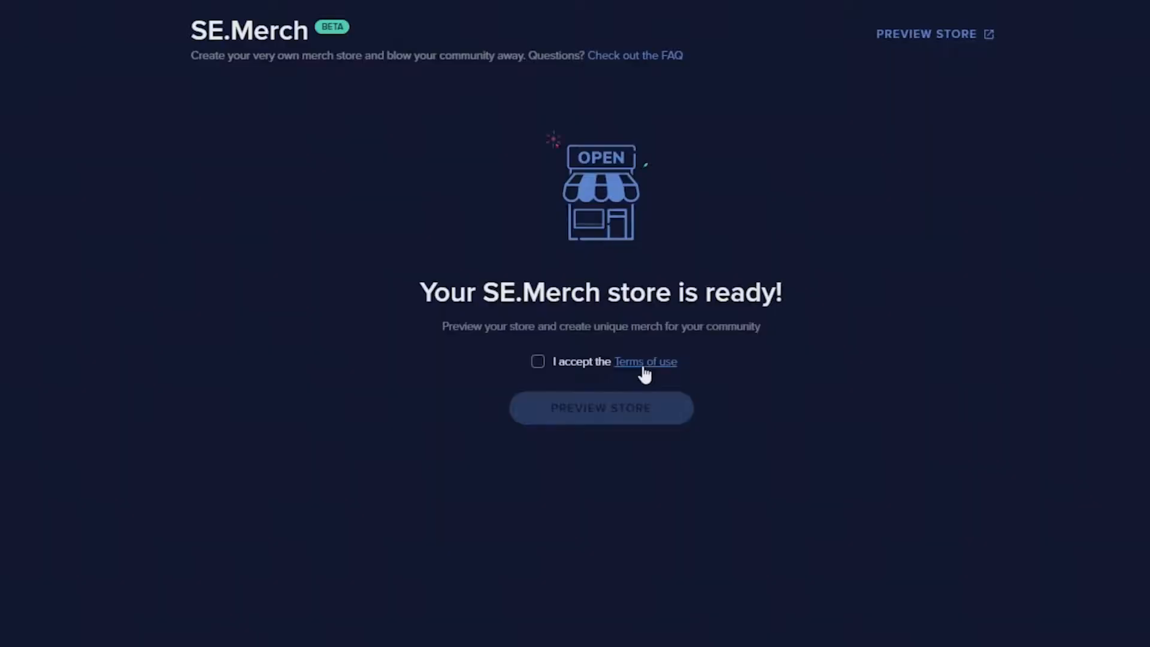
left_click(557, 405)
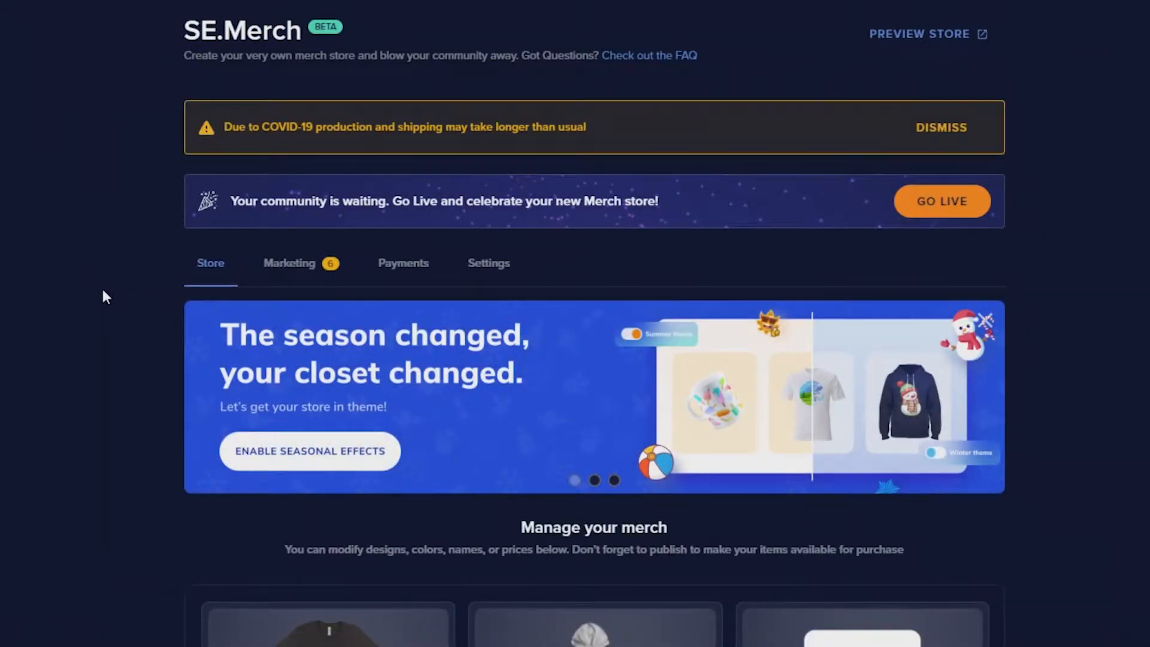
Step: Look over the generated merch items and open the T-Shirts item for editing
scroll(124, 387, "down", 2)
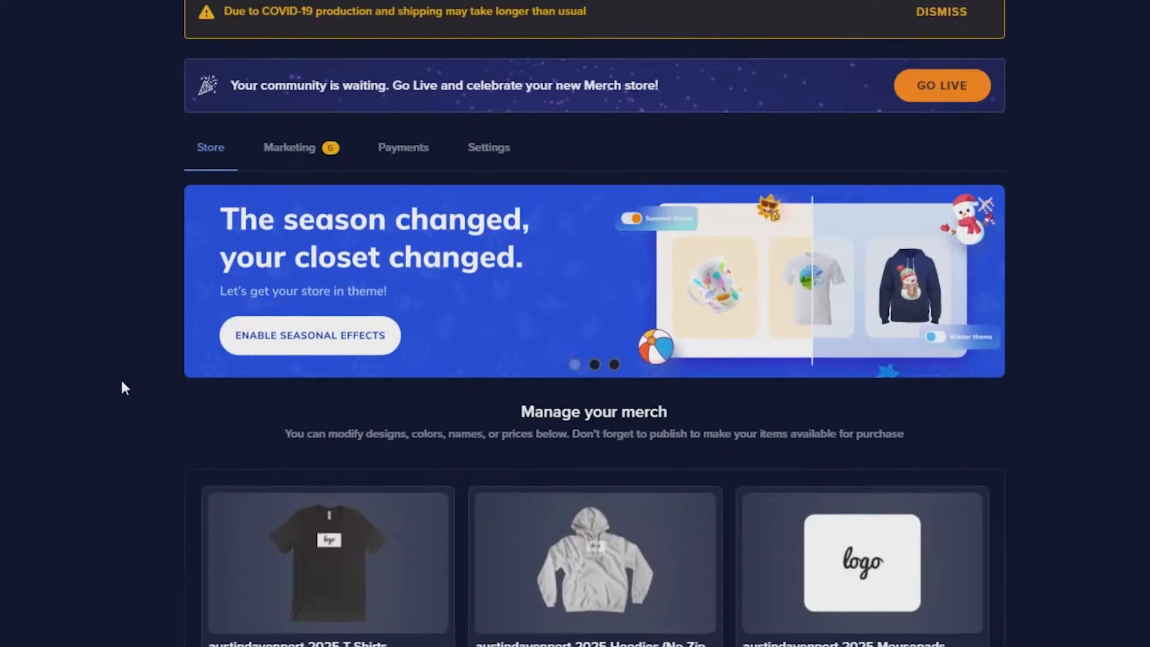
scroll(123, 387, "down", 6)
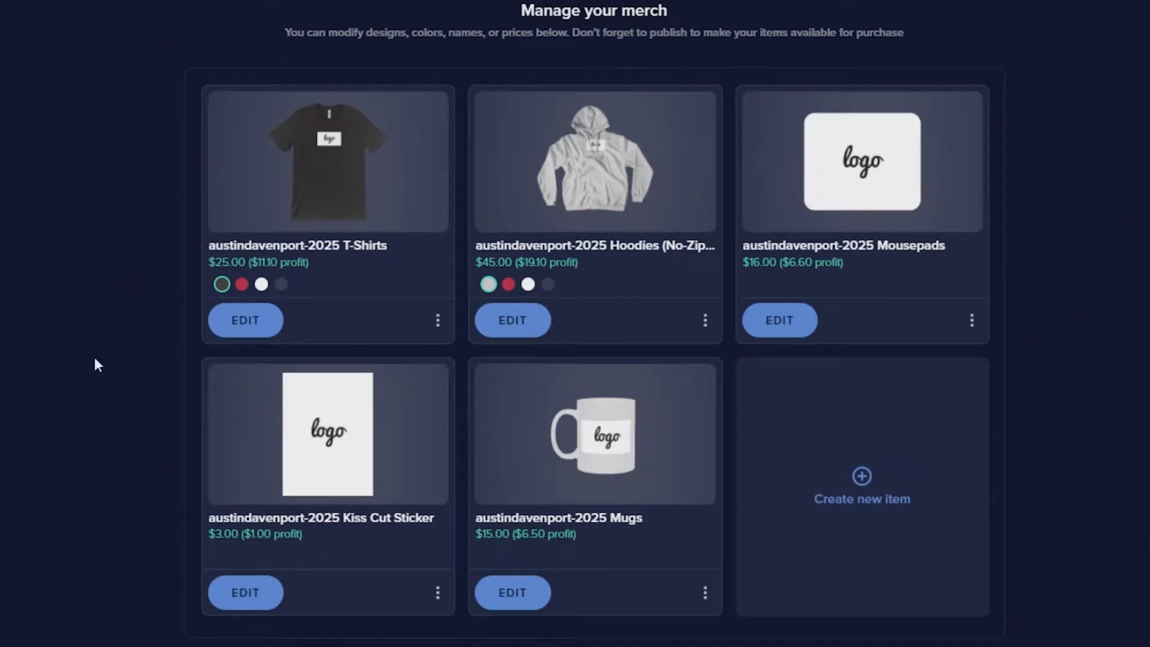
scroll(90, 359, "up", 1)
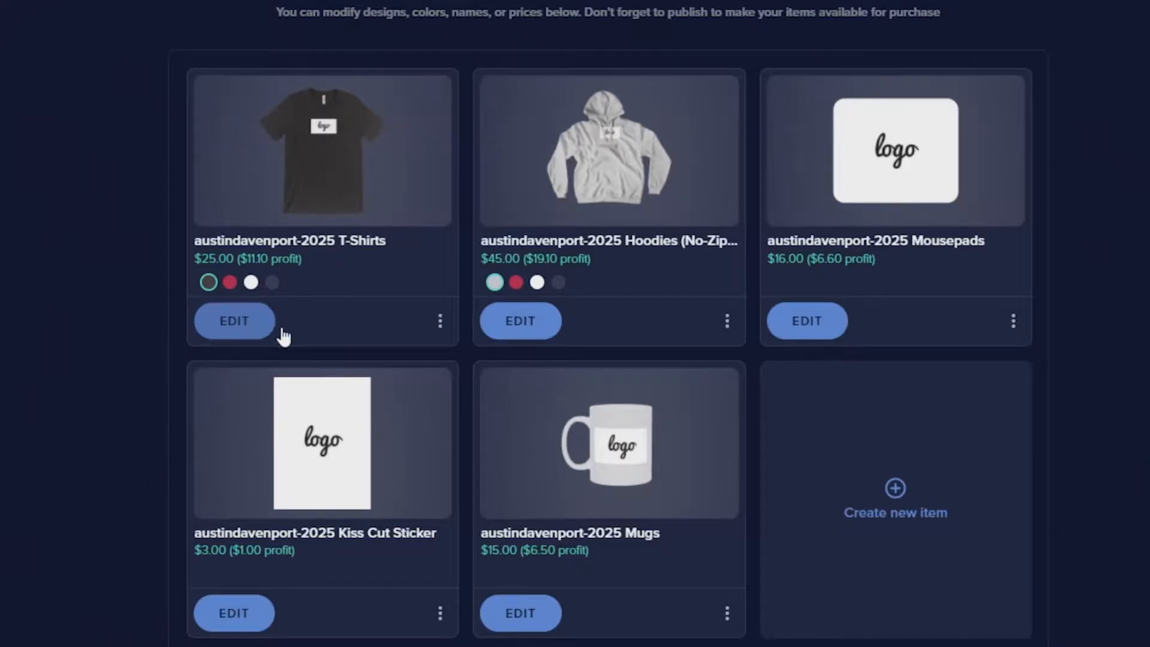
left_click(280, 331)
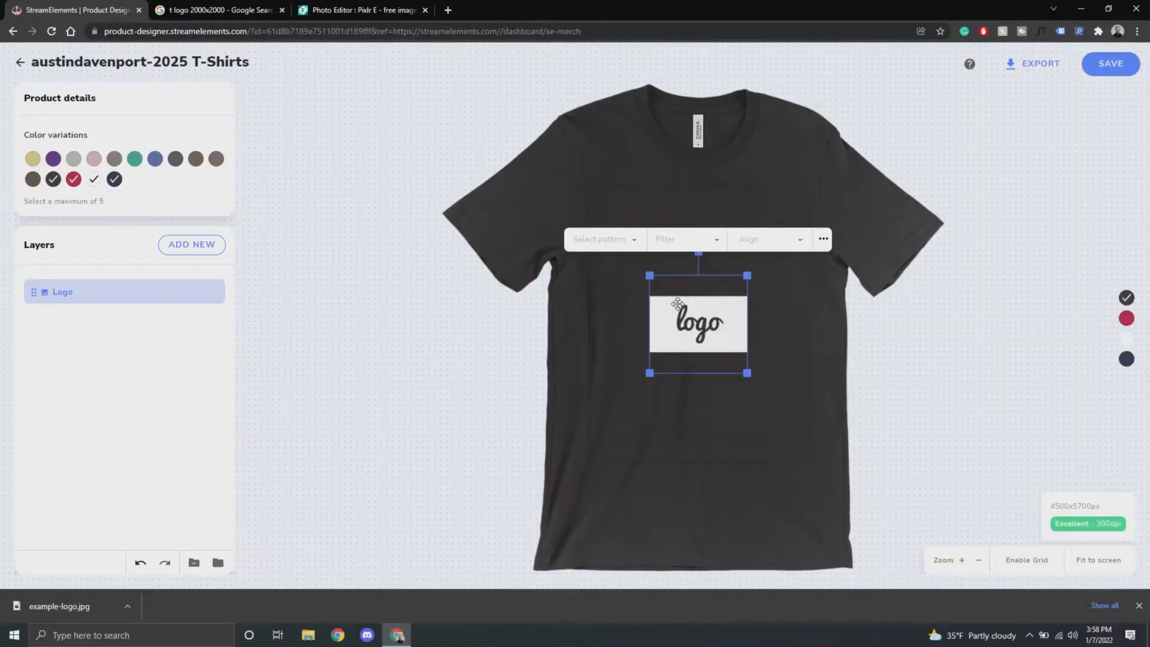
Step: Try the Breast Pocket and Chest Center alignments on the T-shirt's logo
left_click_drag(707, 251, 698, 238)
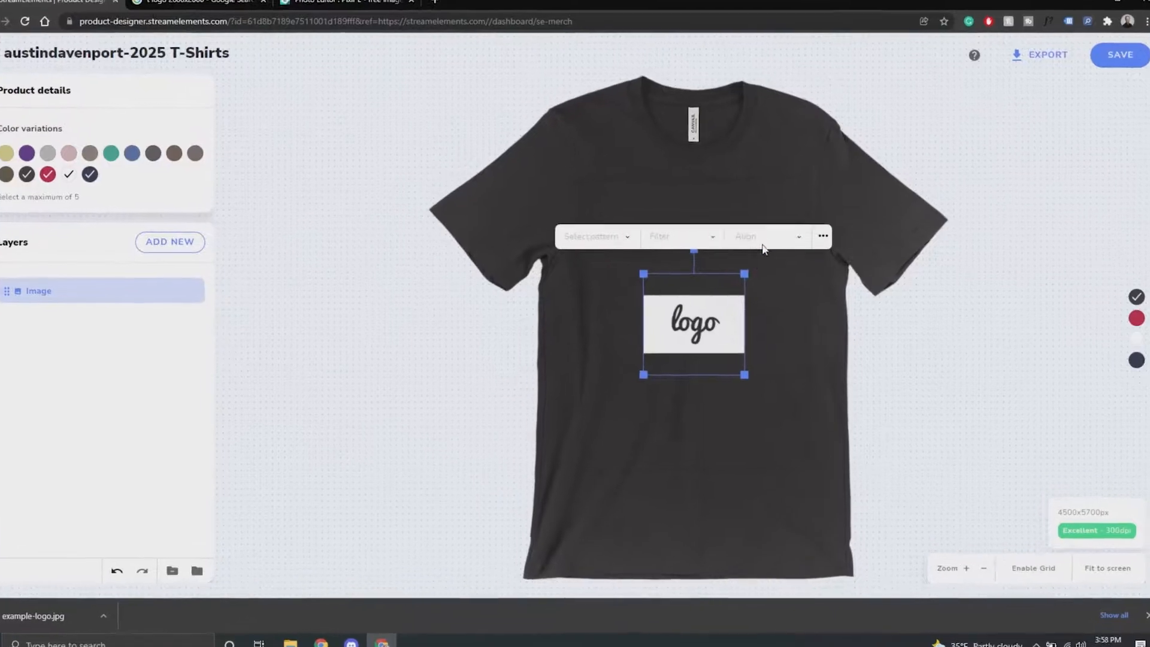
left_click(754, 234)
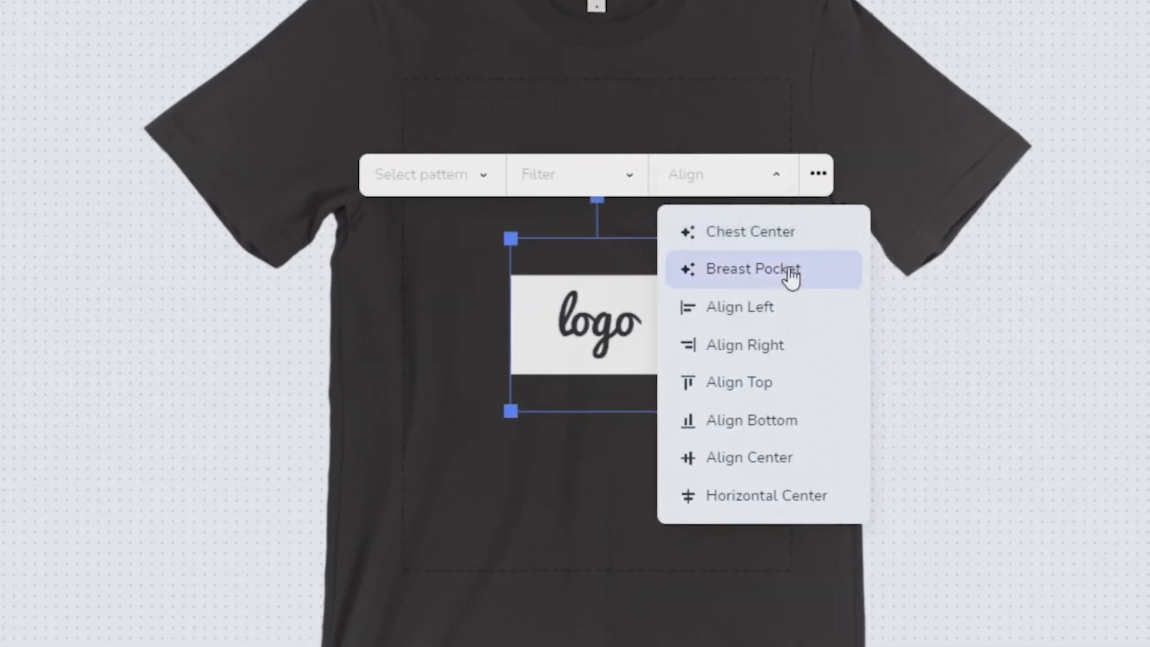
left_click(797, 284)
left_click(747, 173)
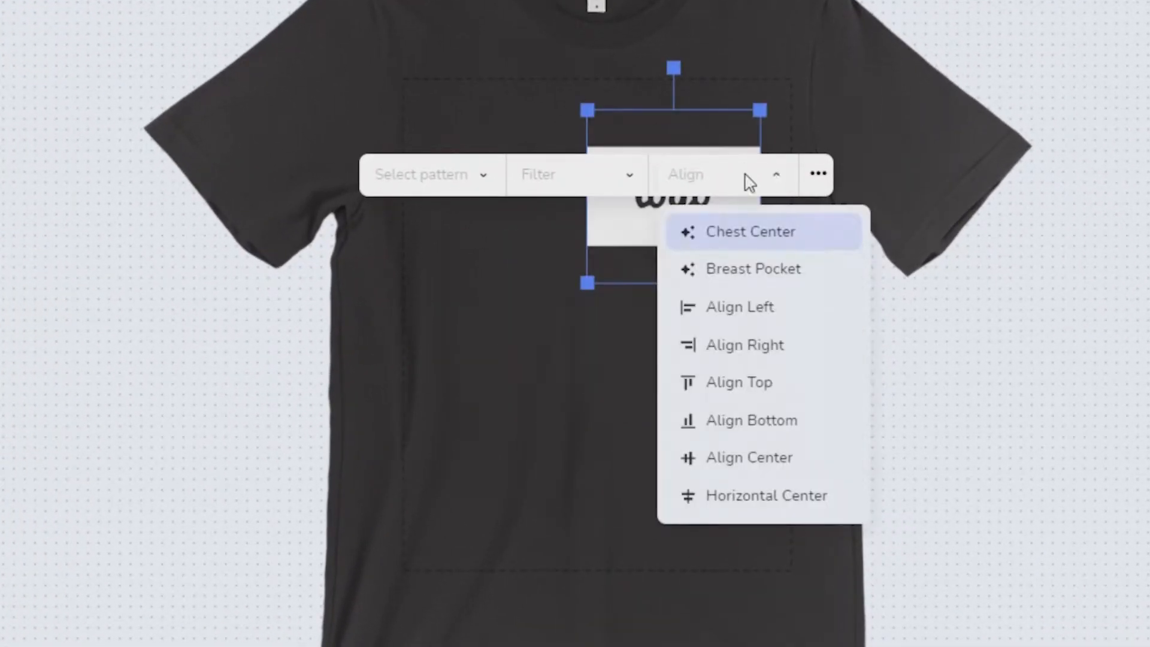
left_click(764, 235)
left_click(757, 220)
left_click(659, 210)
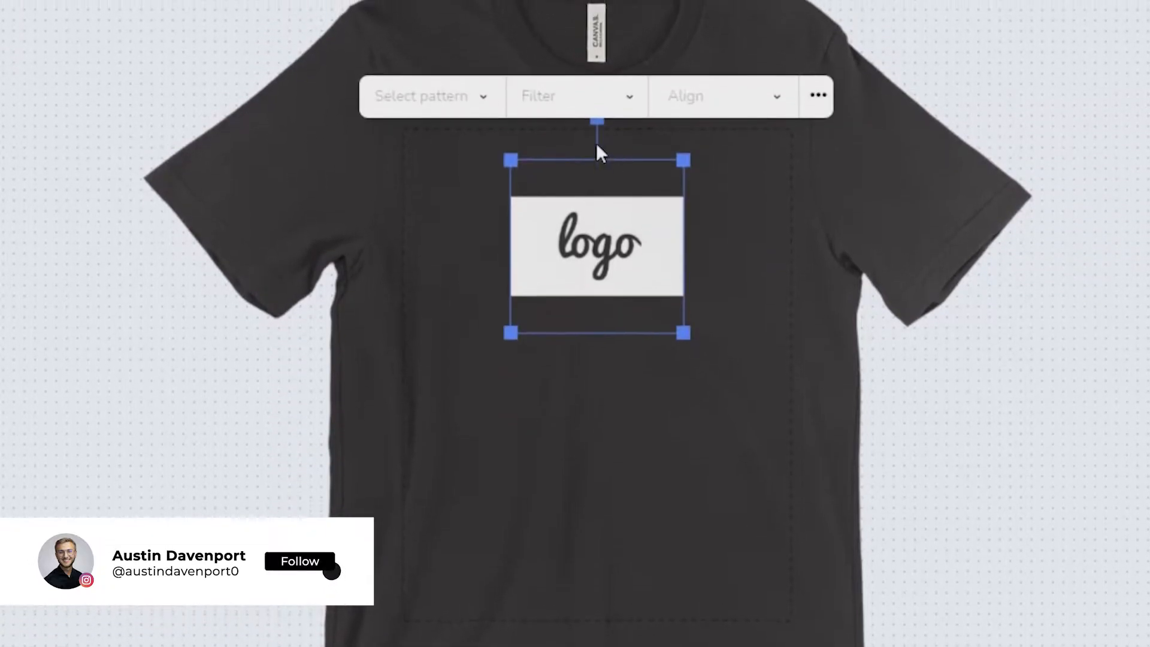
Step: Try a full drop pattern on the logo with size 140 and spacing 150
left_click(584, 114)
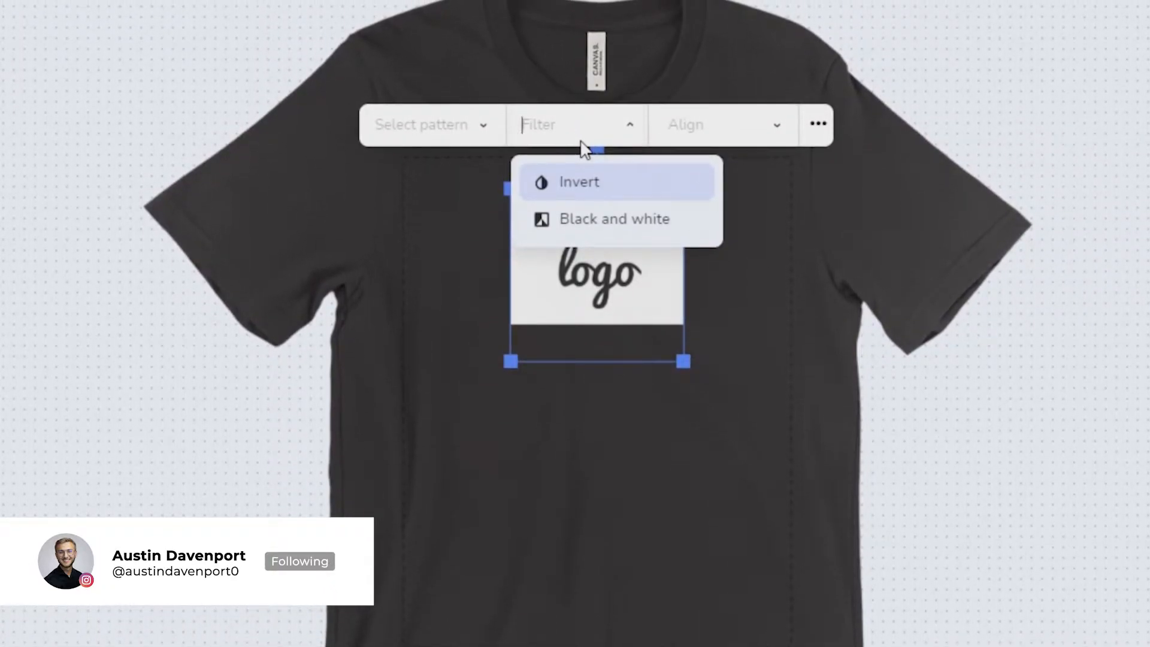
left_click(456, 124)
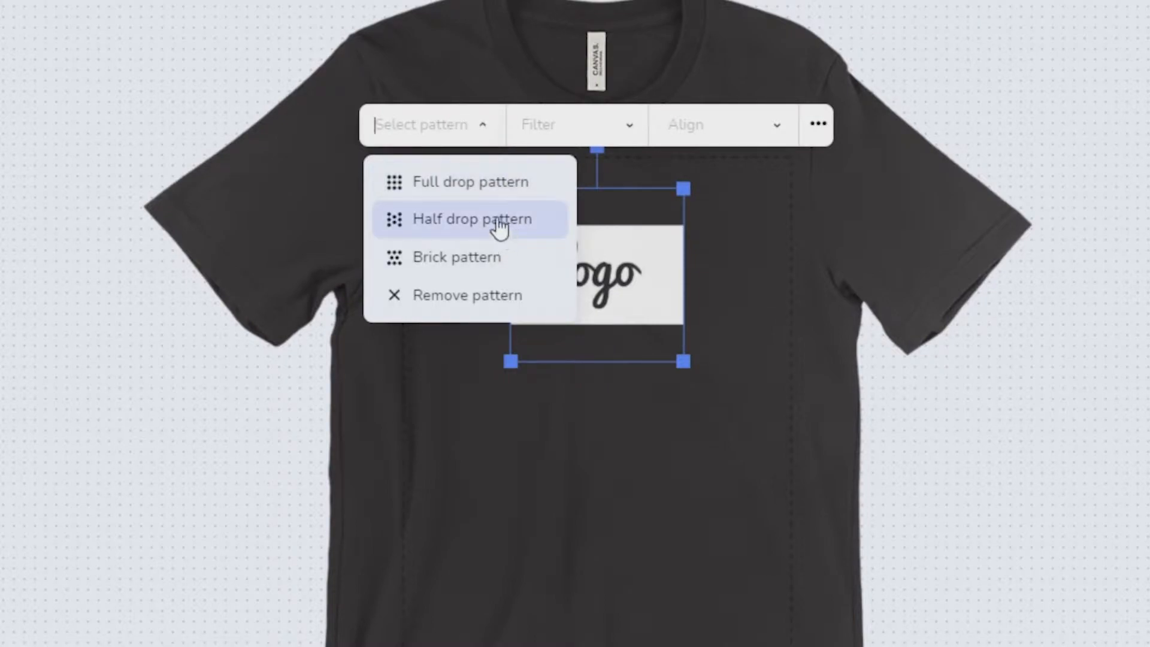
left_click(477, 195)
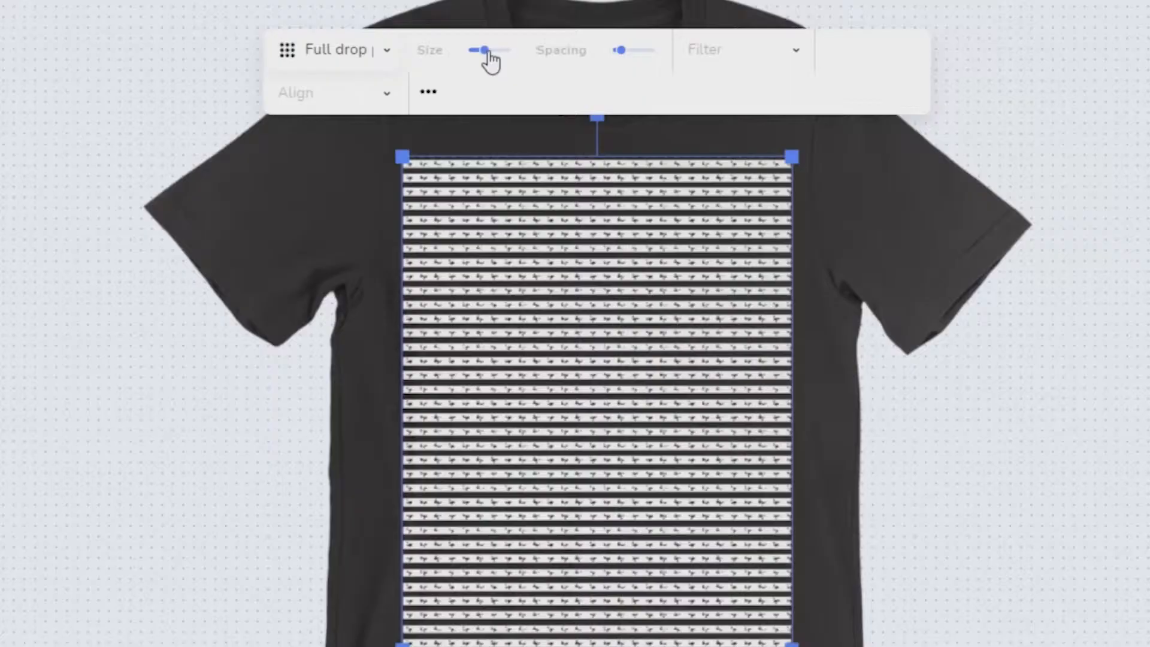
mouse_move(490, 60)
left_mouse_down()
mouse_move(534, 62)
mouse_move(493, 53)
left_mouse_up()
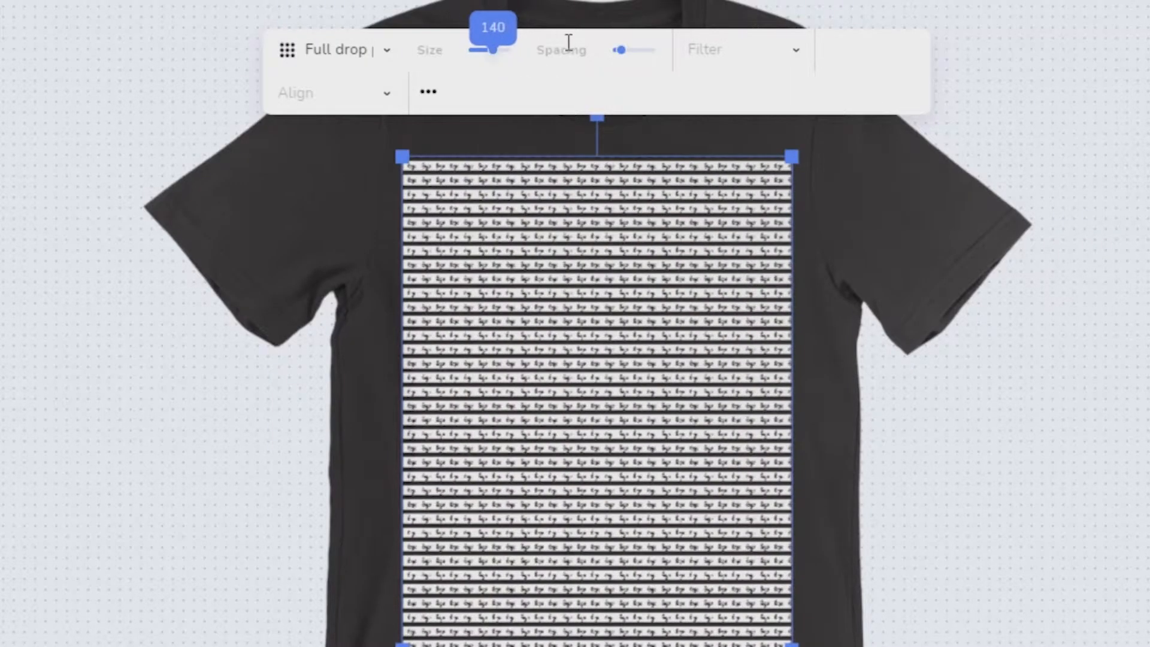
left_click_drag(626, 60, 677, 57)
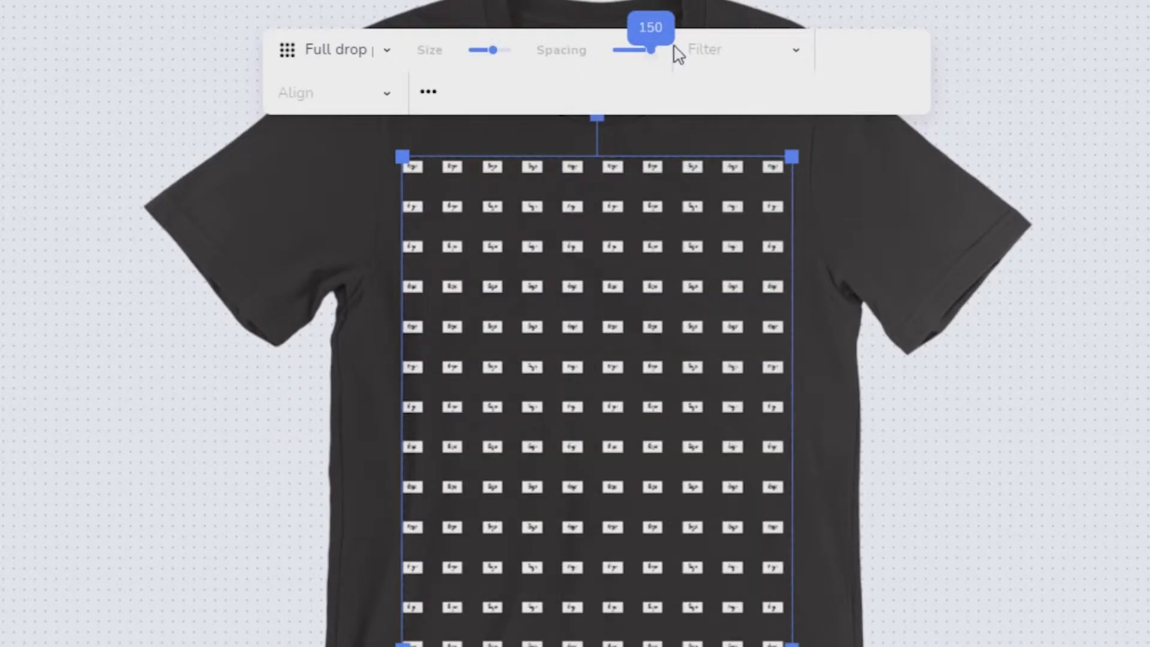
Step: Remove the pattern from the T-shirt's logo and deselect the logo
left_click(759, 58)
left_click(758, 53)
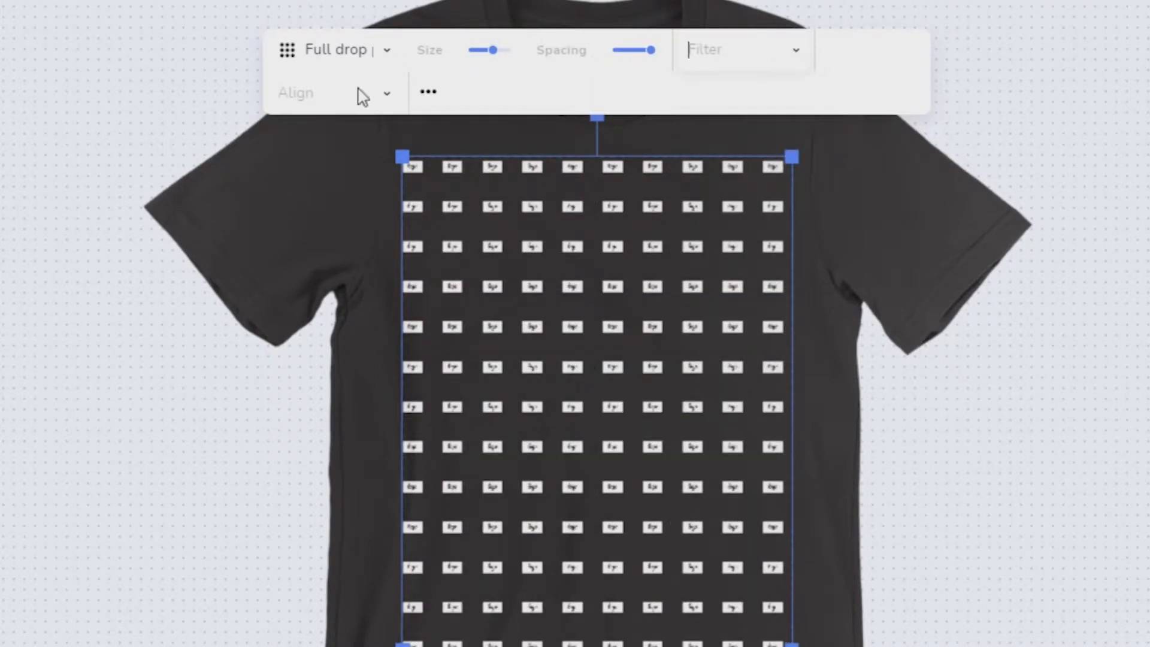
left_click(350, 58)
left_click(352, 222)
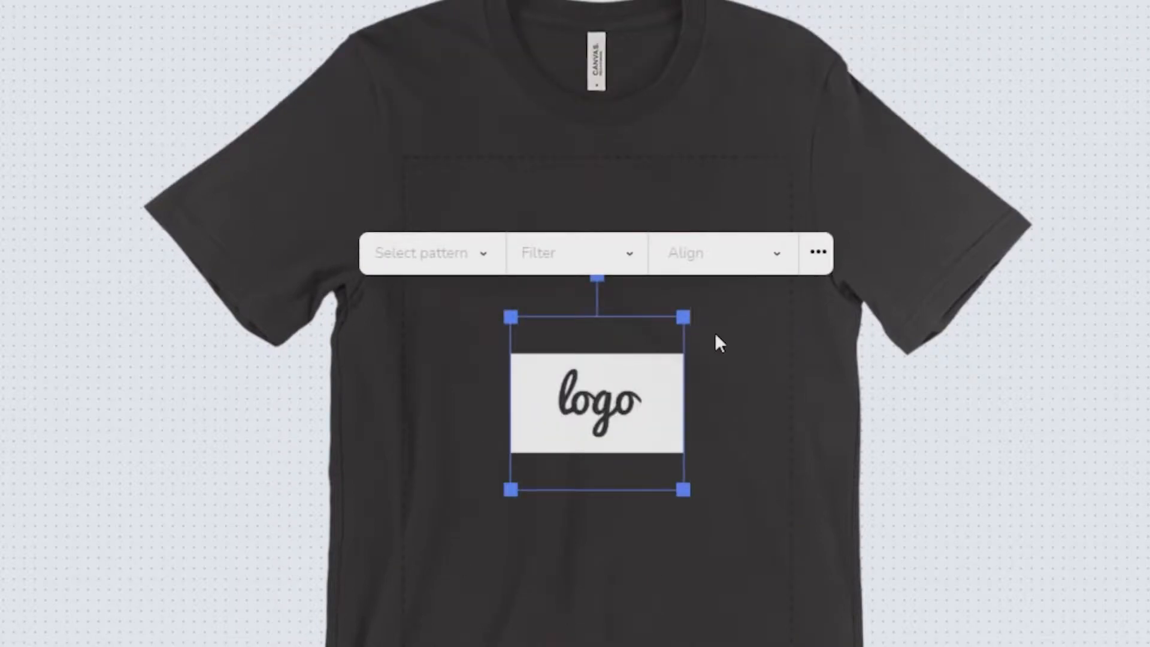
left_click(800, 405)
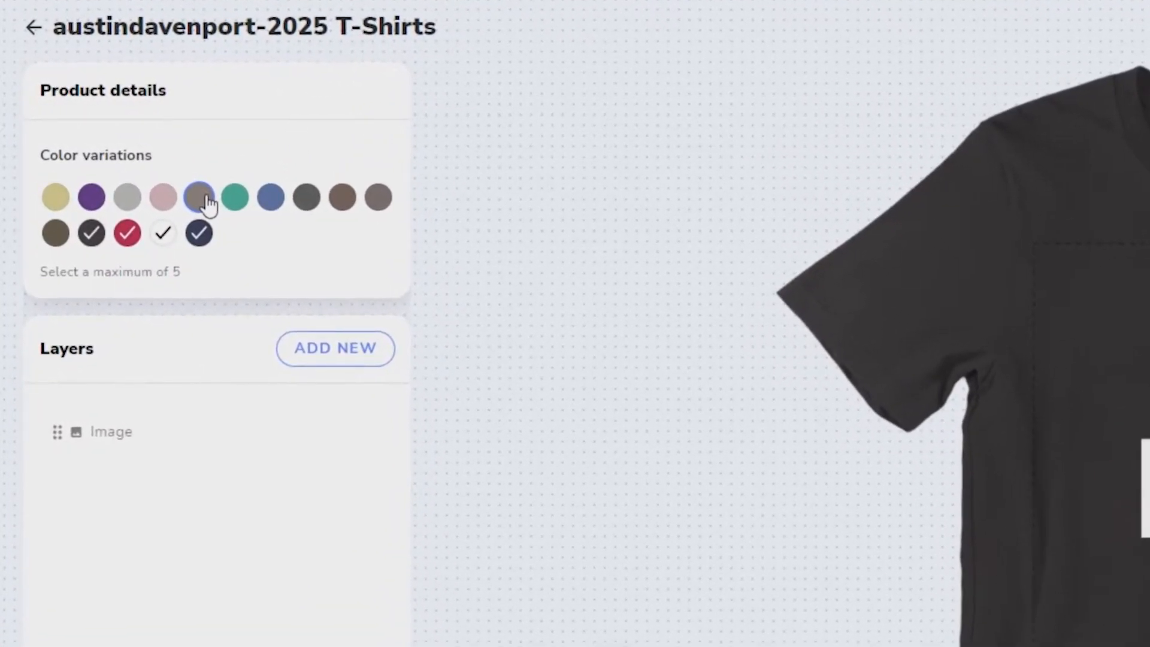
Step: Add the gray-brown color variation to the T-shirt and preview the shirt in that color
left_click(202, 199)
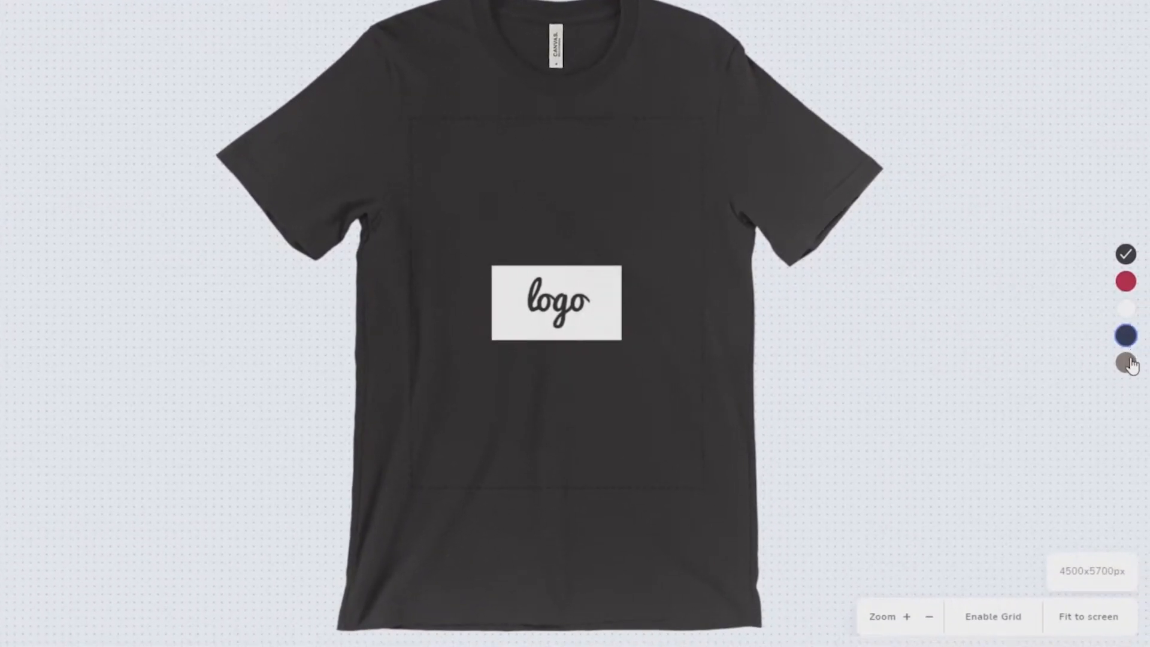
left_click(1126, 363)
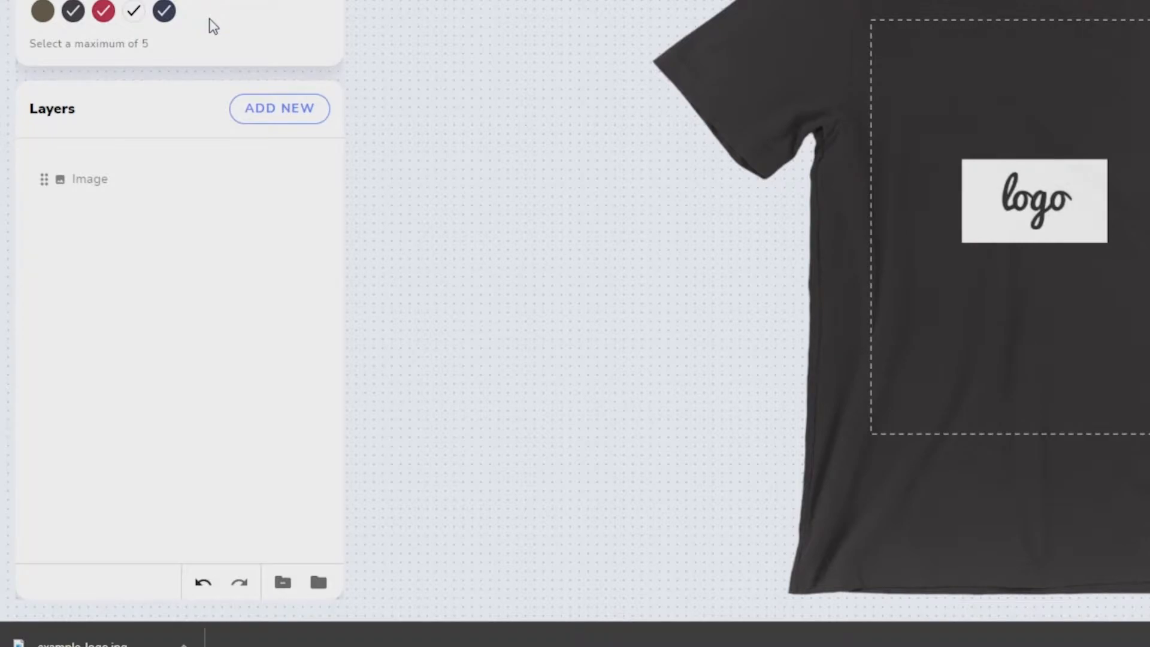
Step: Open the options for adding a layer, and export the T-shirt design to the Desktop as a PNG named image
left_click(257, 121)
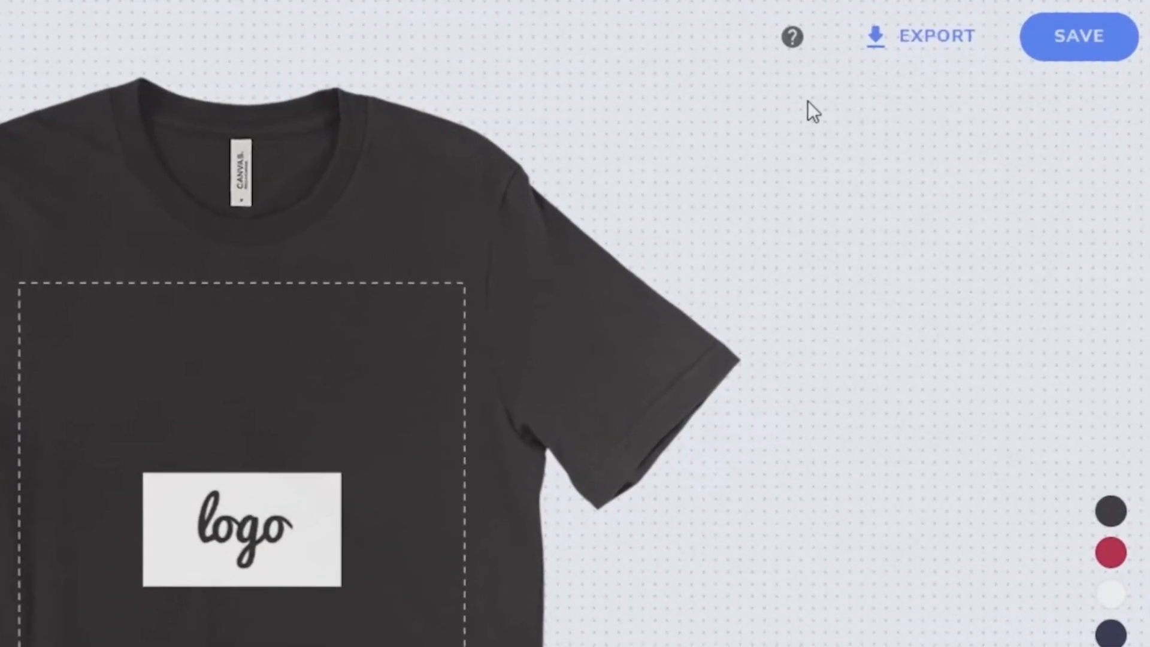
left_click(935, 45)
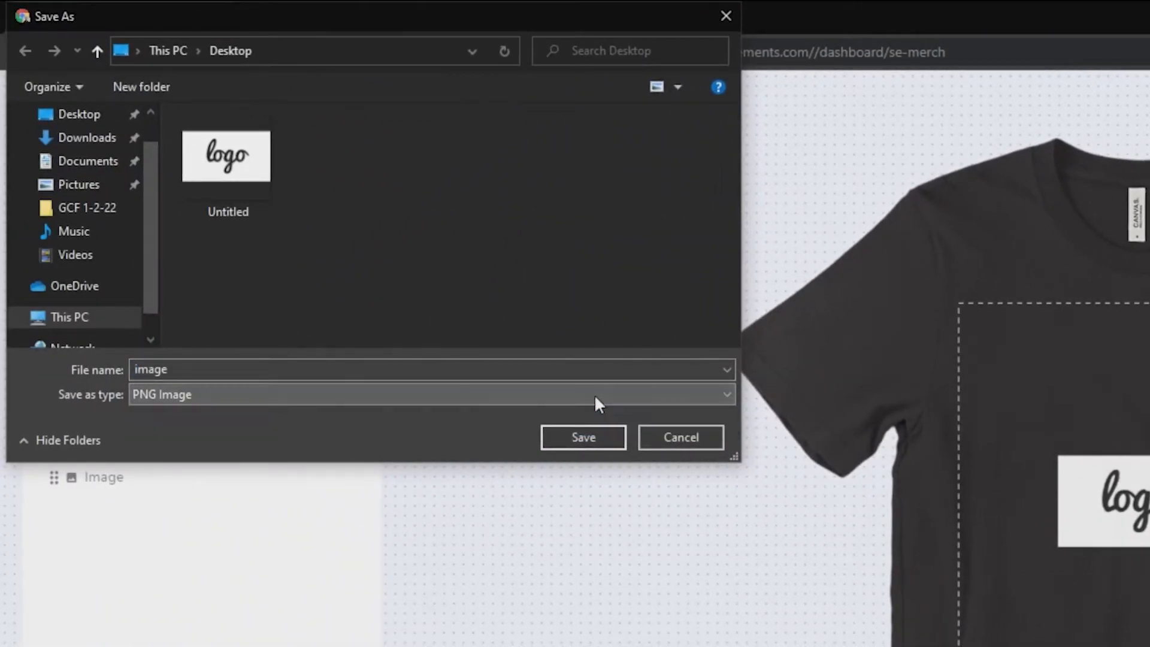
left_click(582, 438)
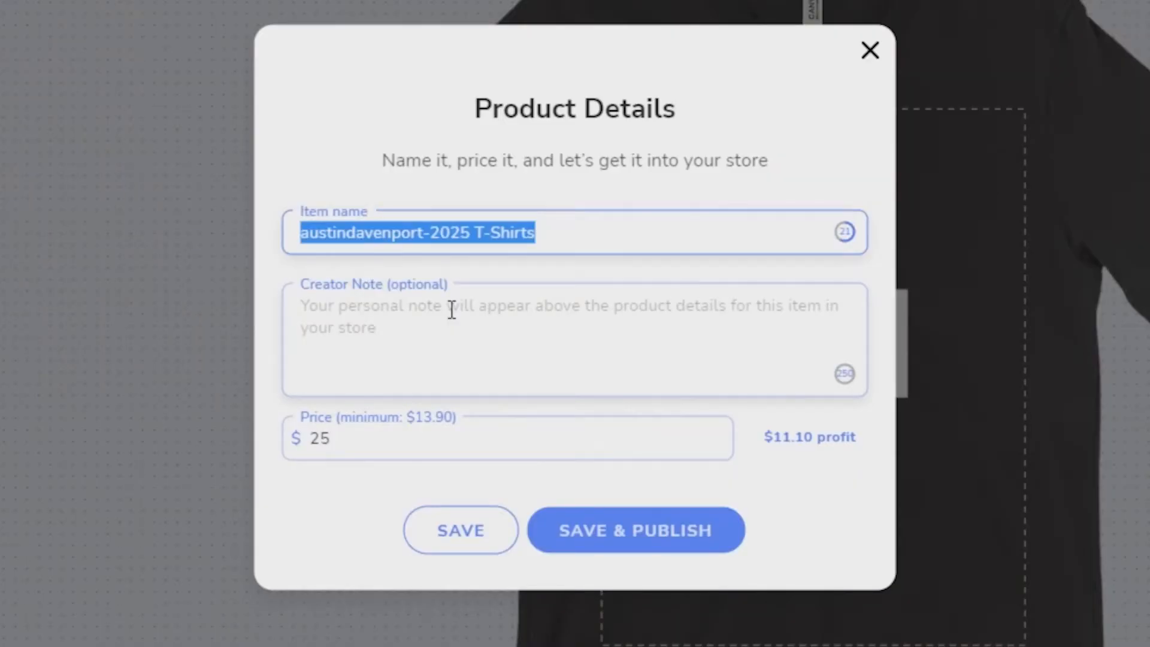
Step: Name the item Logo T-Shirts, price it at $23, and save its product details
left_click(546, 235)
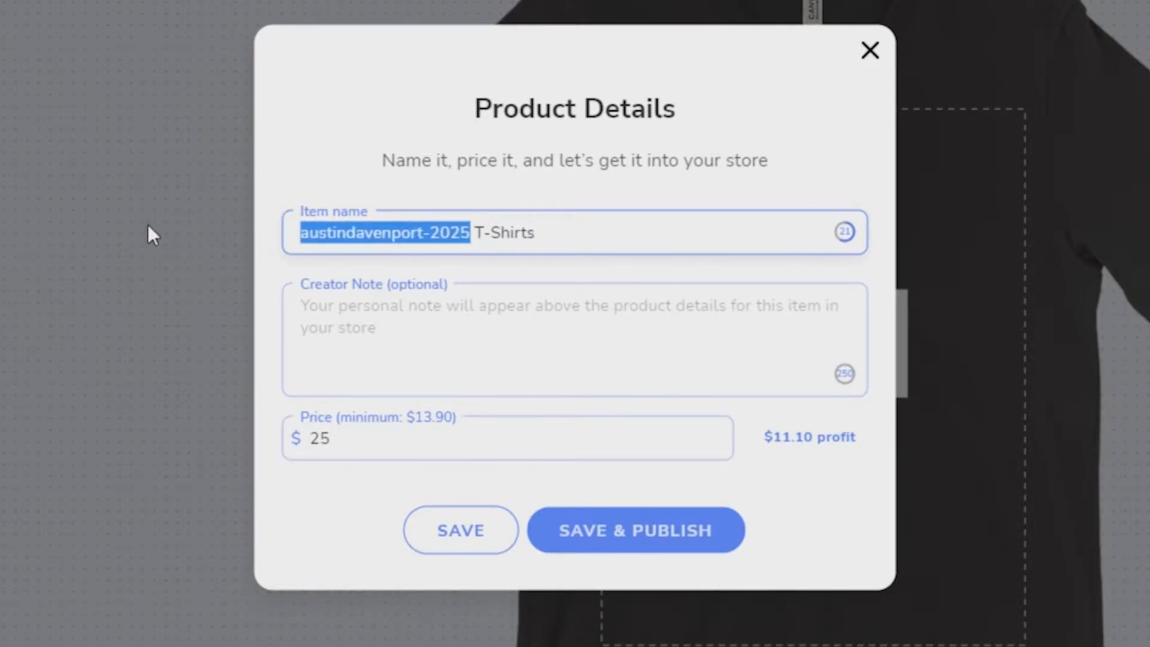
key("BackSpace")
key("Delete")
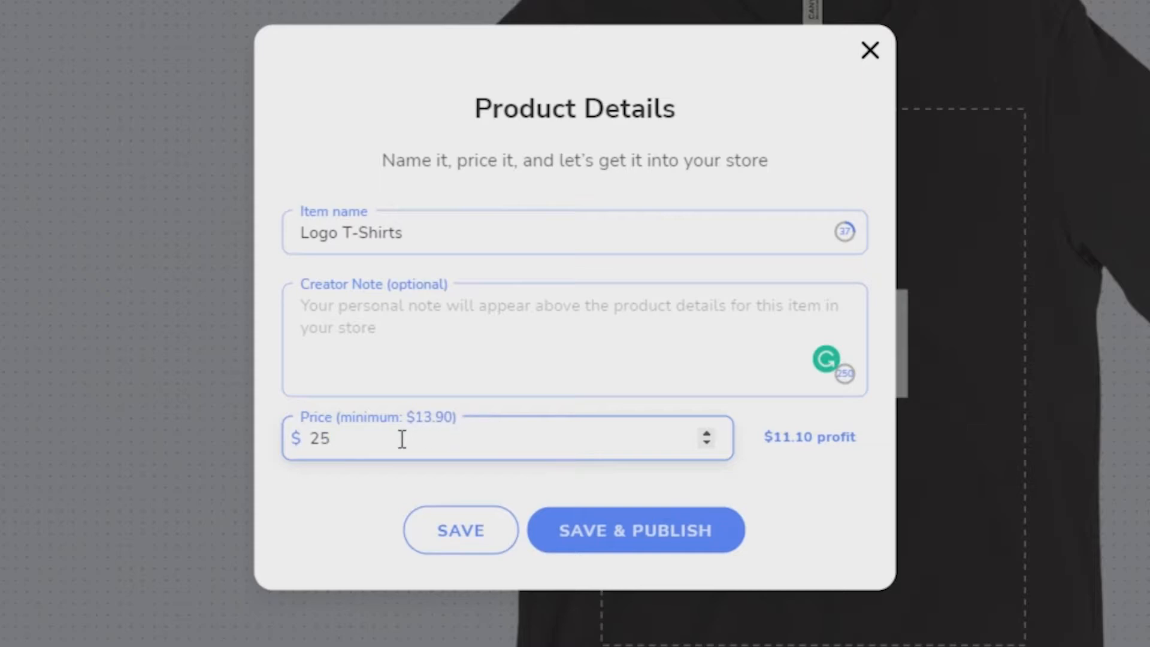
left_click(368, 467)
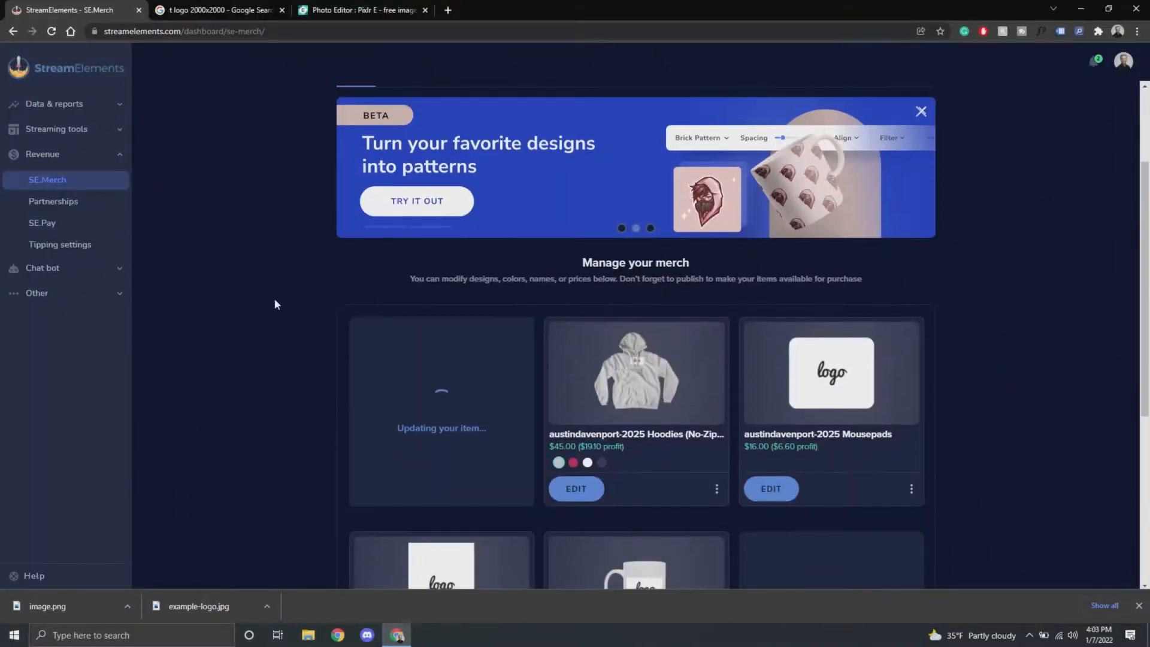
Step: Check the updated merch list and open the creation of a new item
scroll(275, 298, "down", 5)
scroll(275, 298, "up", 1)
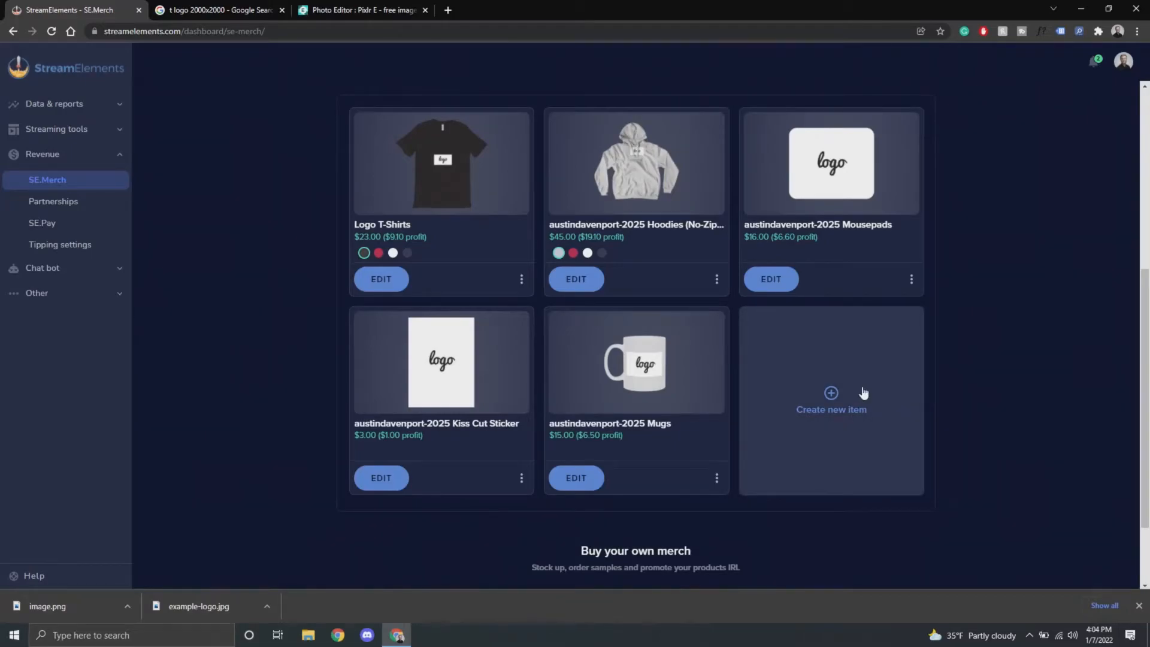
left_click(863, 392)
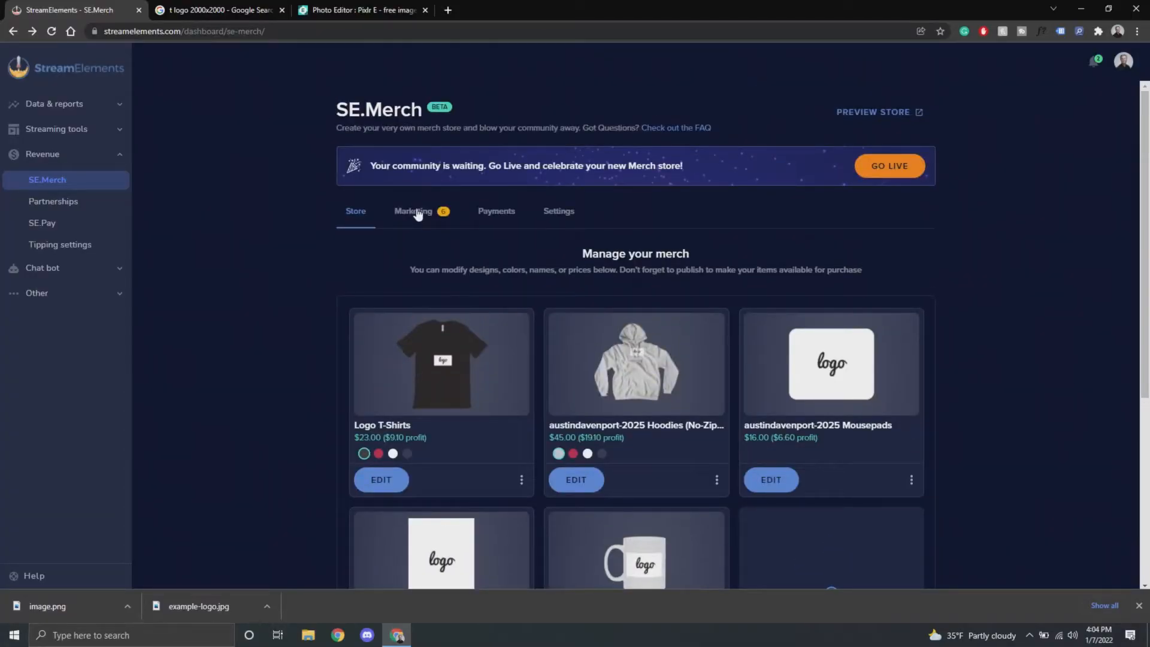
Step: Open the store's marketing options and look at the Summer effect and Merch Panels details
left_click(417, 214)
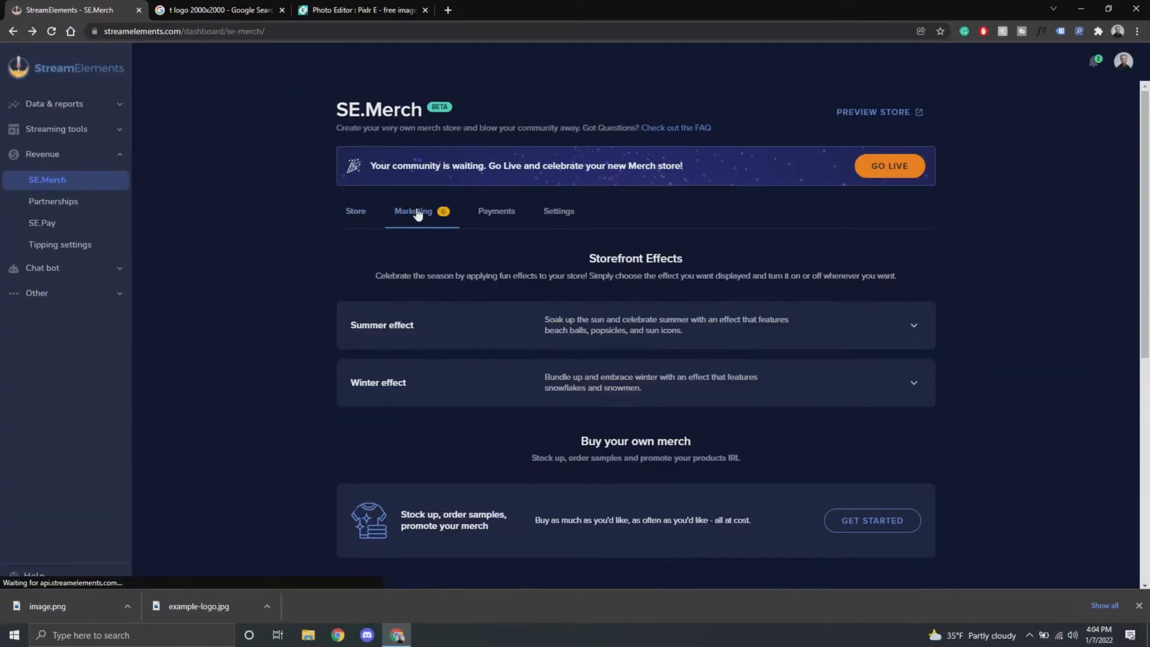
scroll(289, 316, "down", 2)
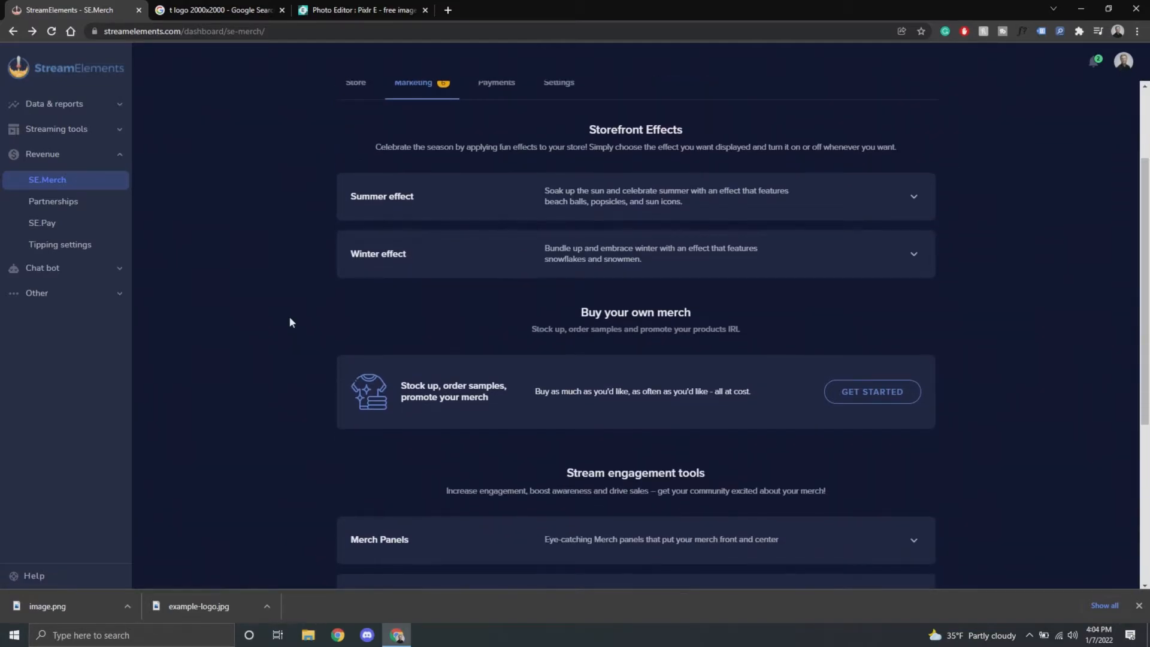
left_click(403, 199)
left_click(405, 202)
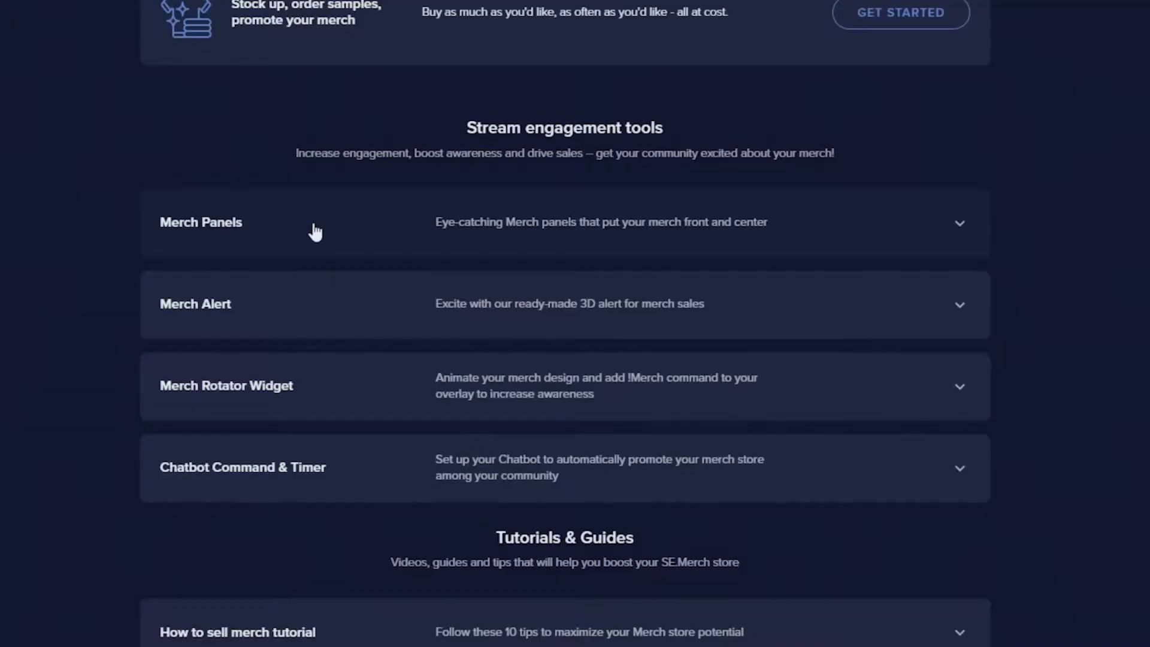
left_click(314, 232)
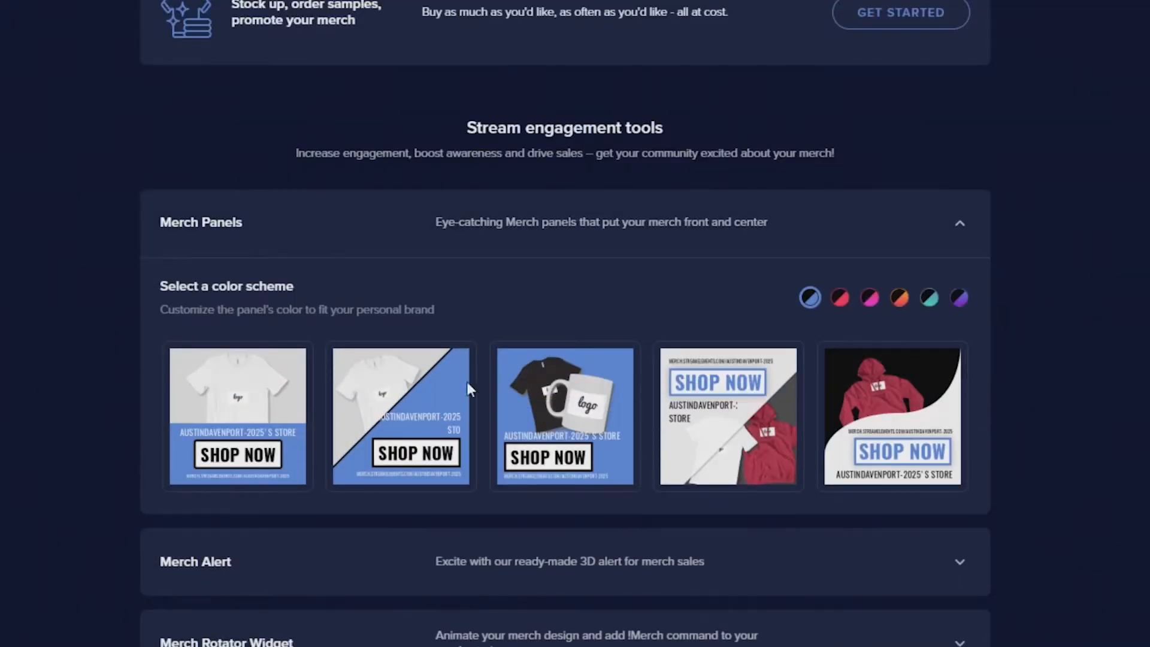
Step: Download the merch panel design with the red hoodie on a black background, saving it to the Desktop as a PNG image
mouse_move(833, 441)
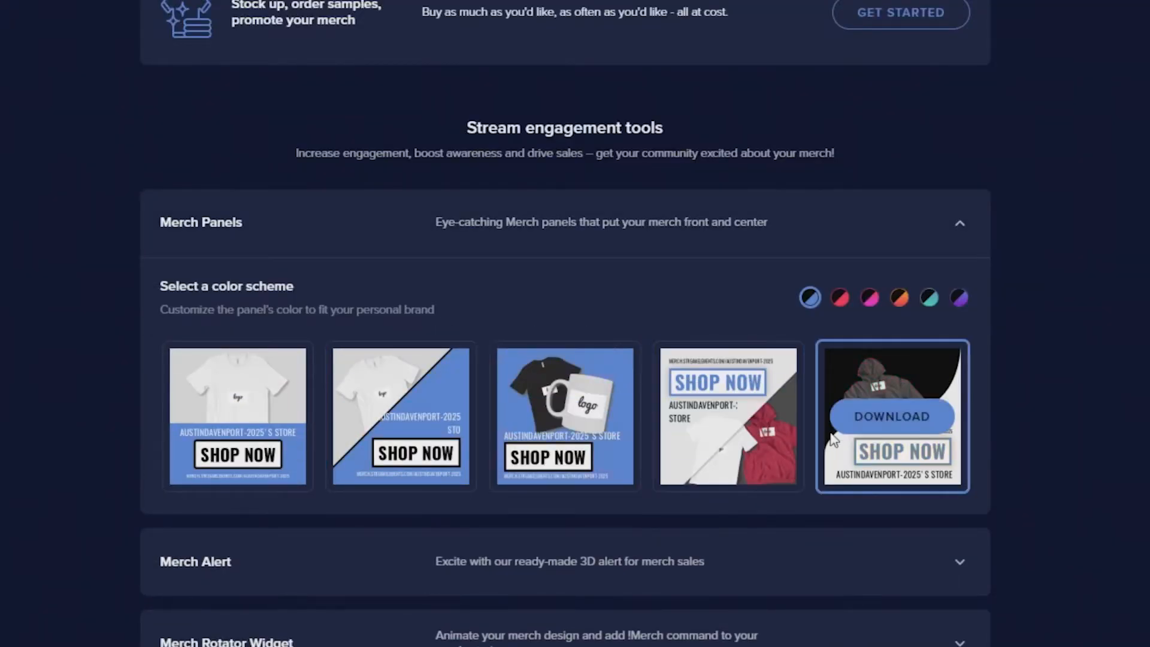
left_click(900, 427)
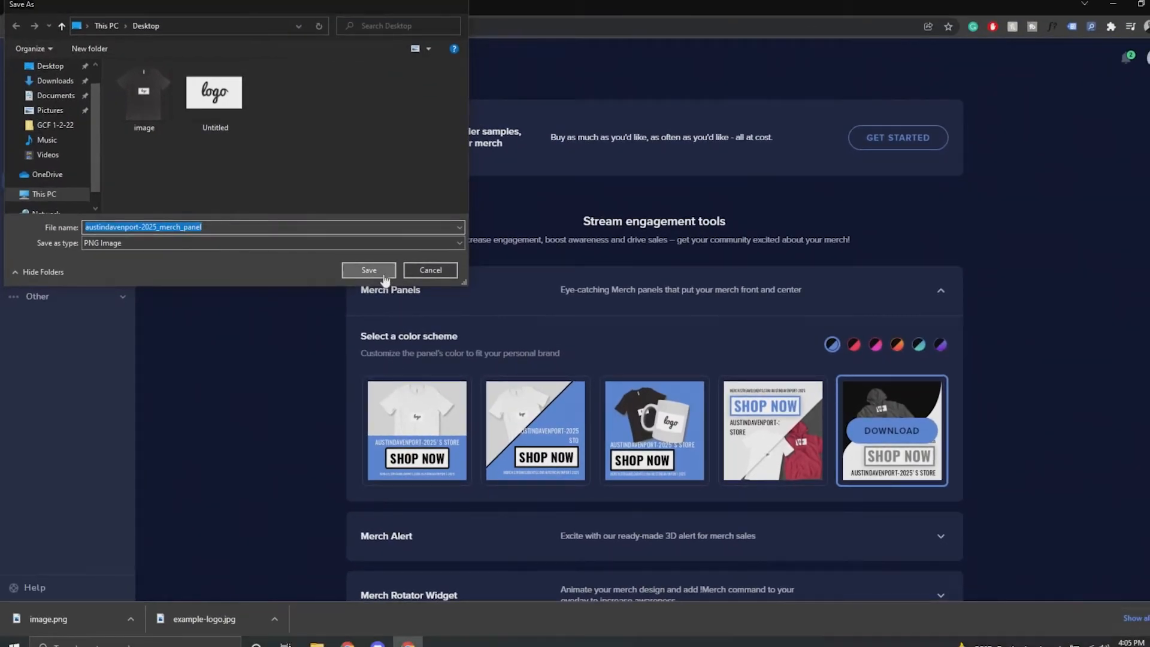
left_click(384, 272)
Step: Look through the Merch Alert, Chatbot Command & Timer and How to sell merch tutorial sections
left_click(853, 345)
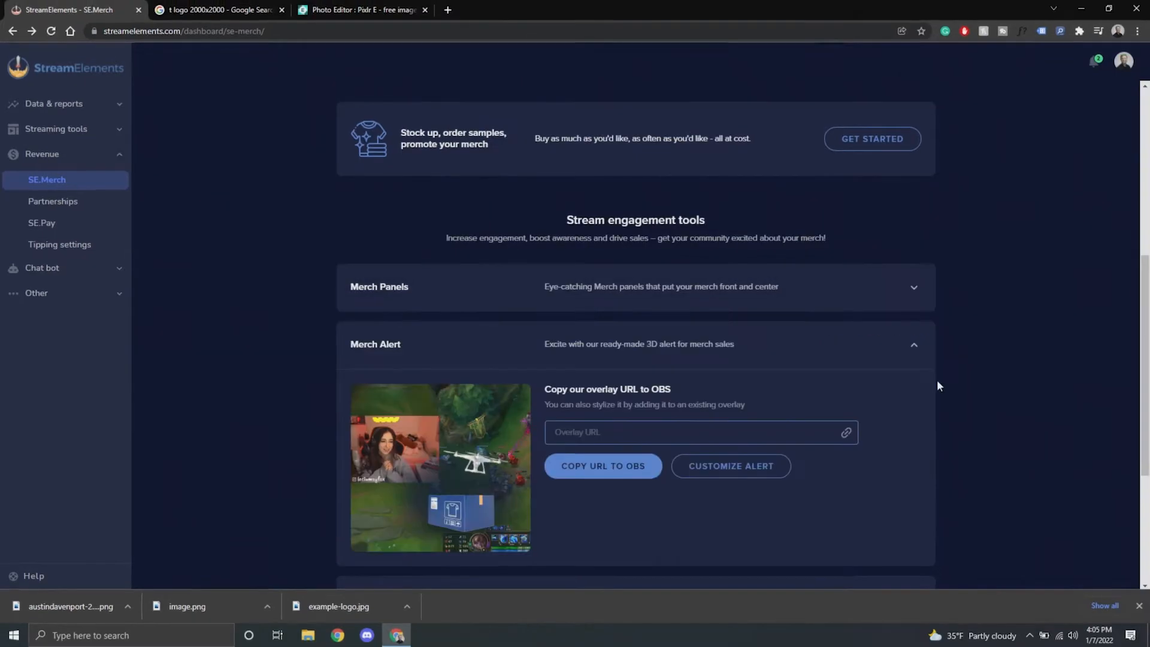
scroll(938, 381, "down", 2)
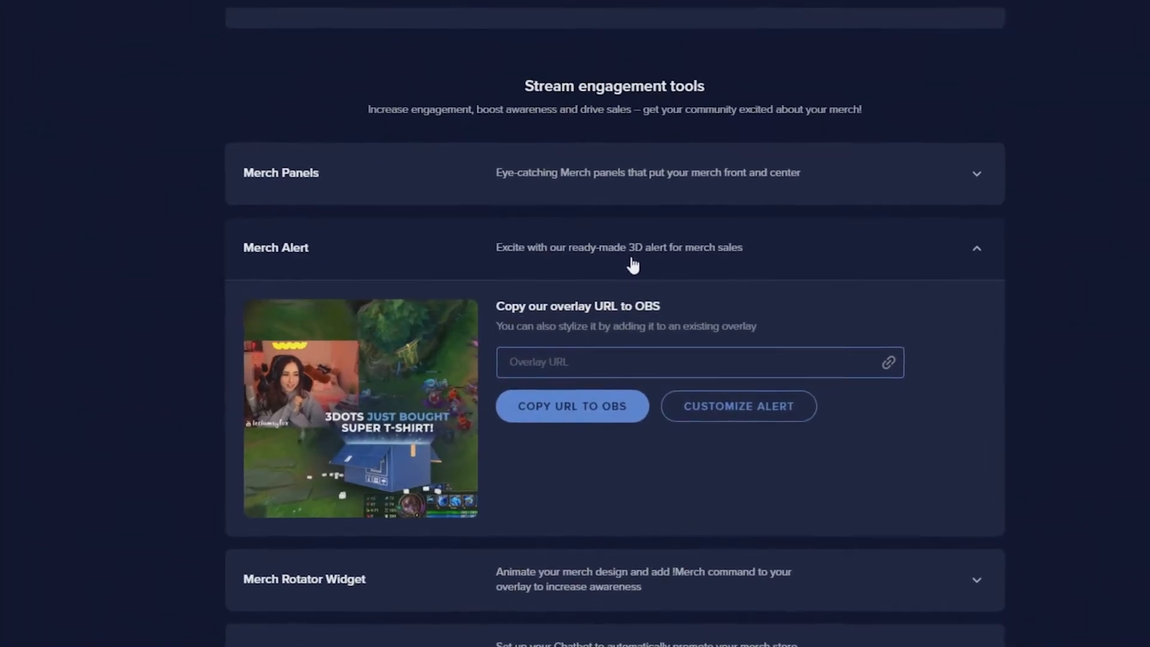
left_click(636, 267)
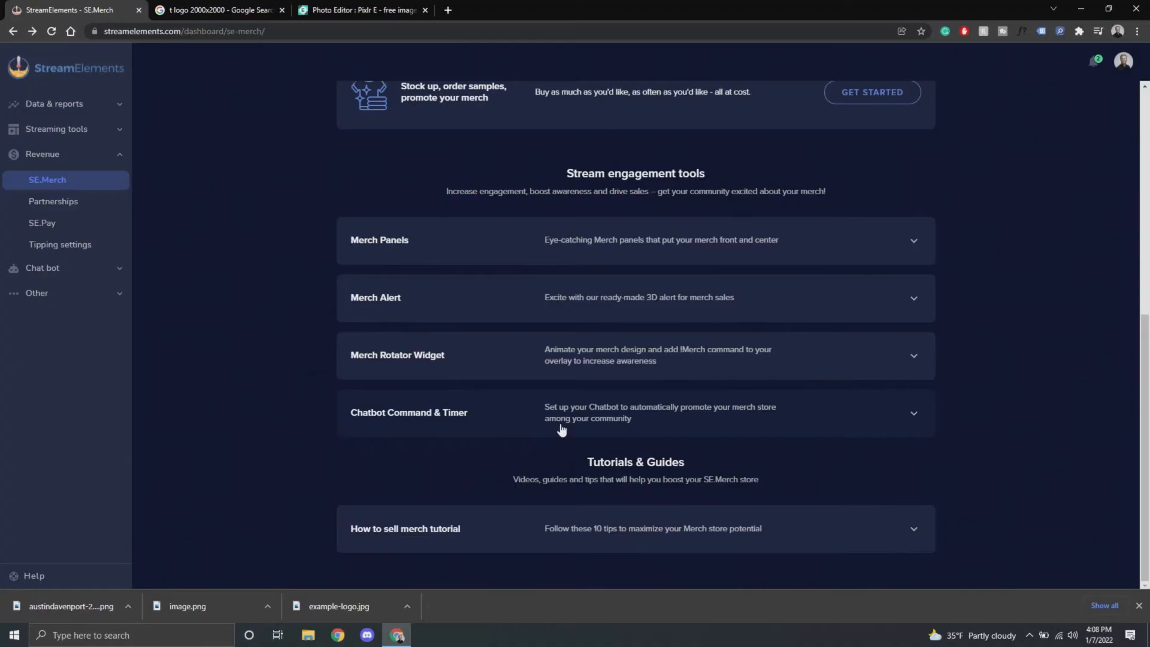
left_click(559, 426)
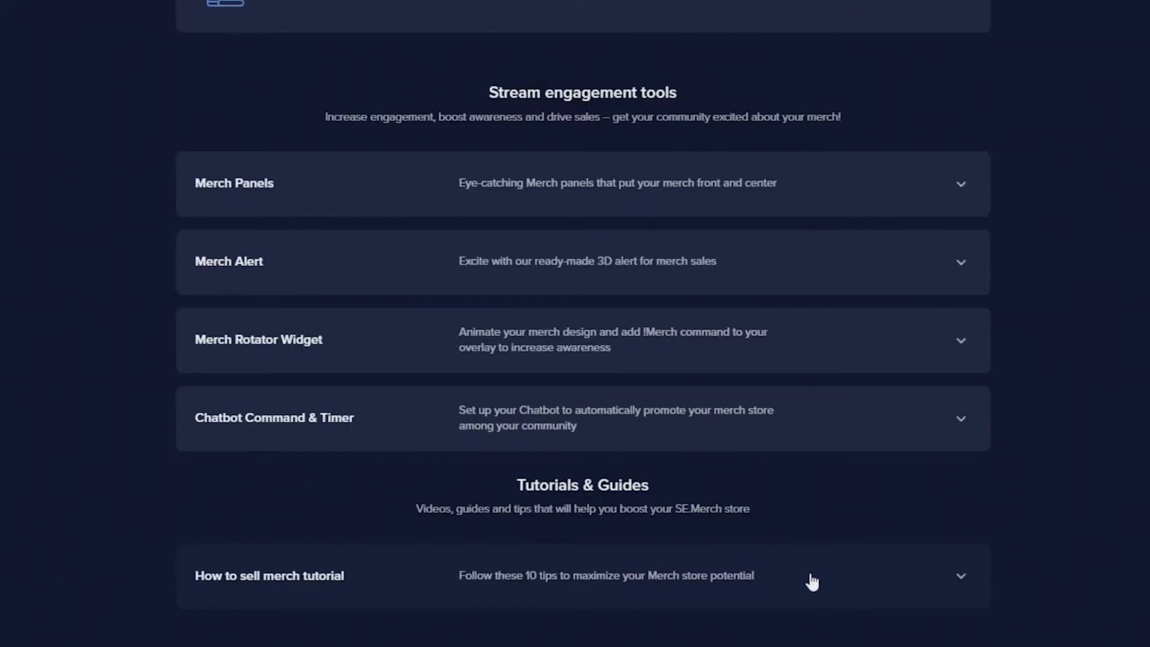
left_click(816, 580)
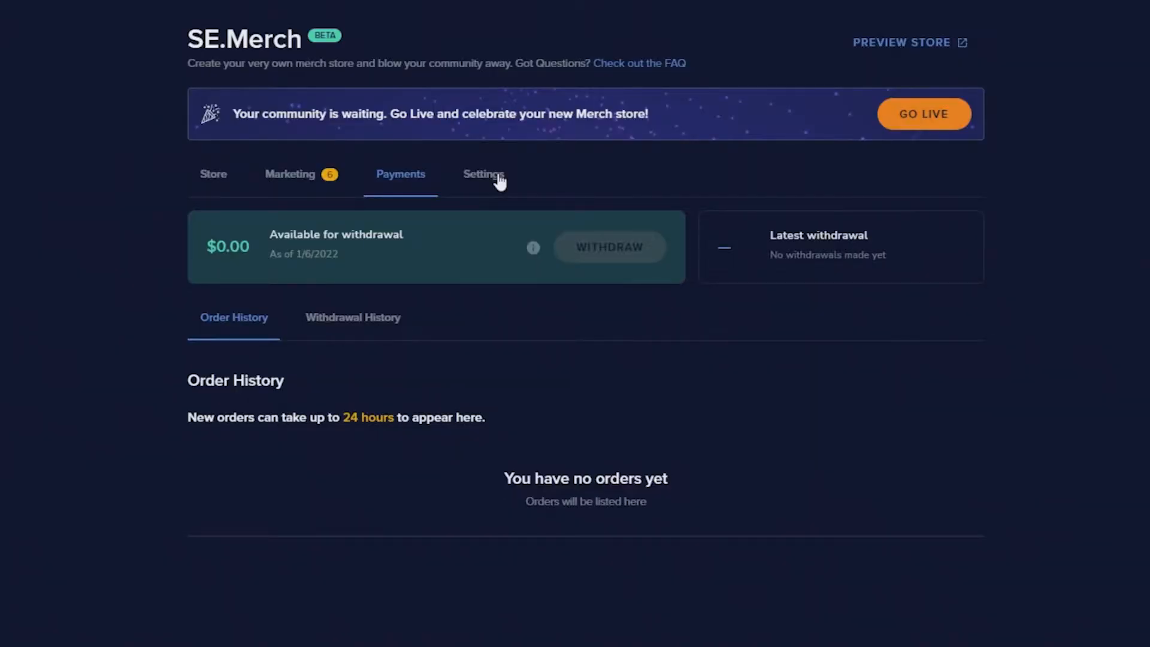
Step: Open the merch store's settings, and visit the public storefront to look over its full product range
left_click(499, 179)
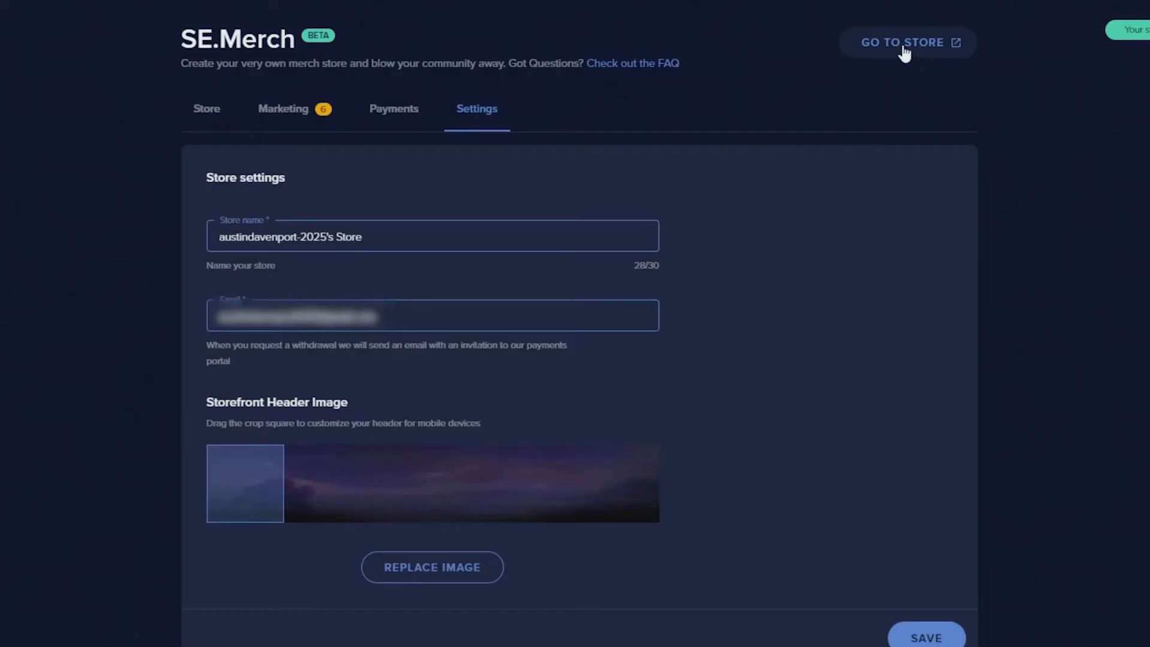
left_click(902, 46)
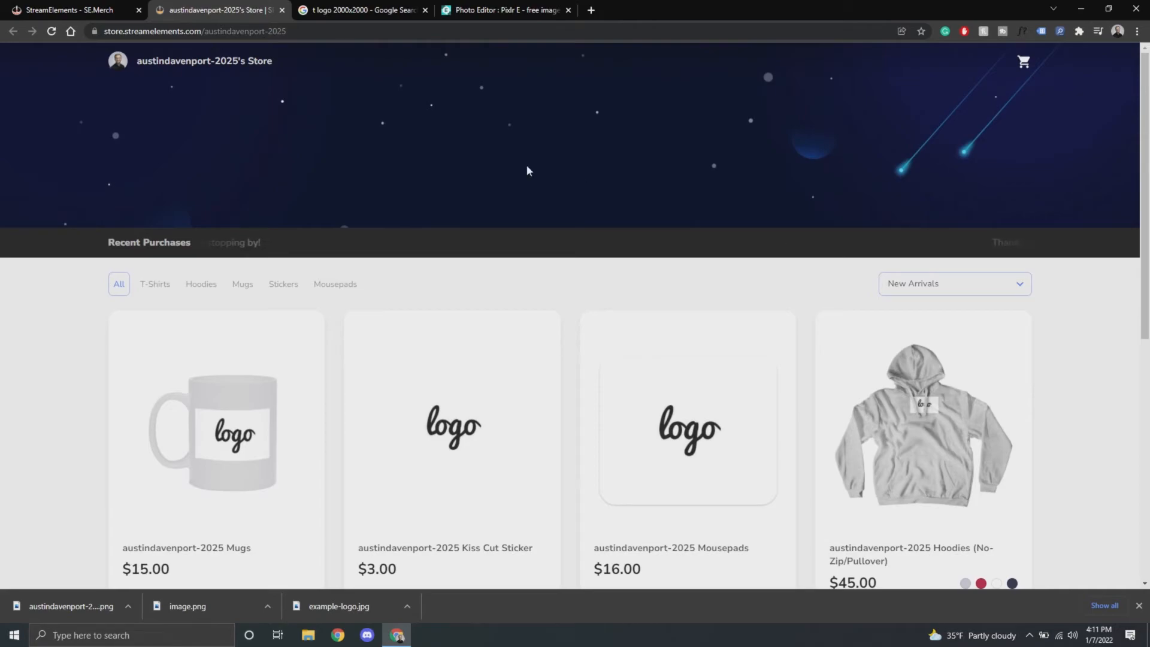
scroll(527, 171, "down", 2)
scroll(526, 171, "down", 6)
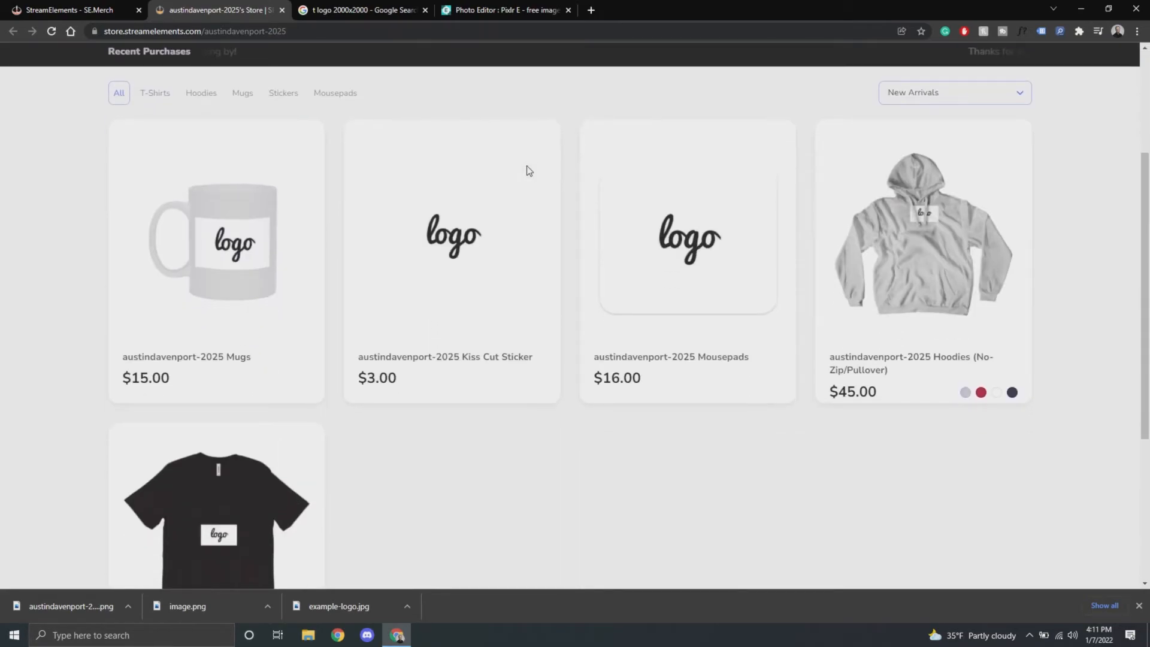
scroll(527, 170, "up", 5)
scroll(528, 171, "up", 2)
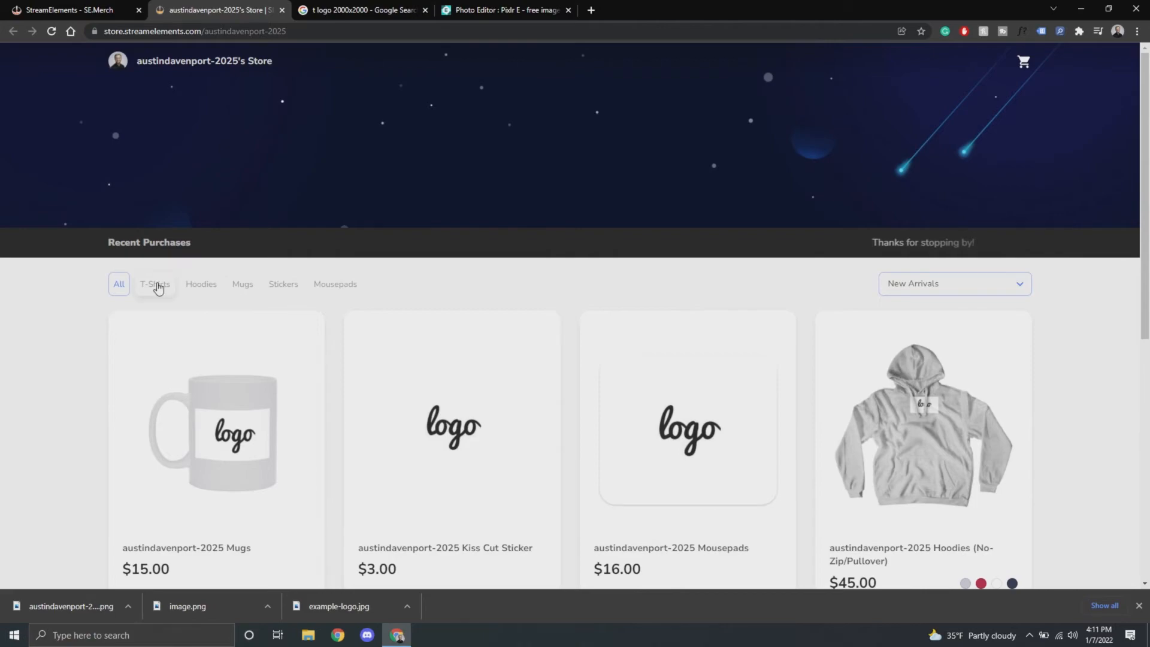
Step: Filter the storefront by T-Shirts and by Hoodies, and look over the hoodie listing
left_click(157, 285)
left_click(201, 287)
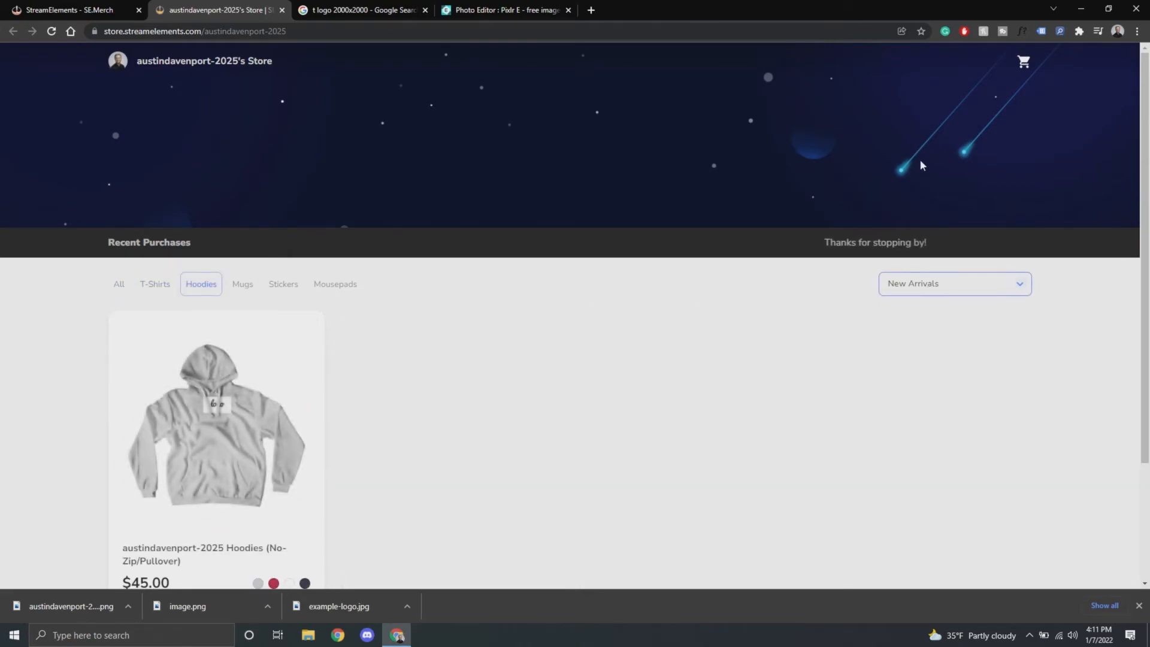
scroll(920, 160, "down", 3)
scroll(920, 160, "up", 3)
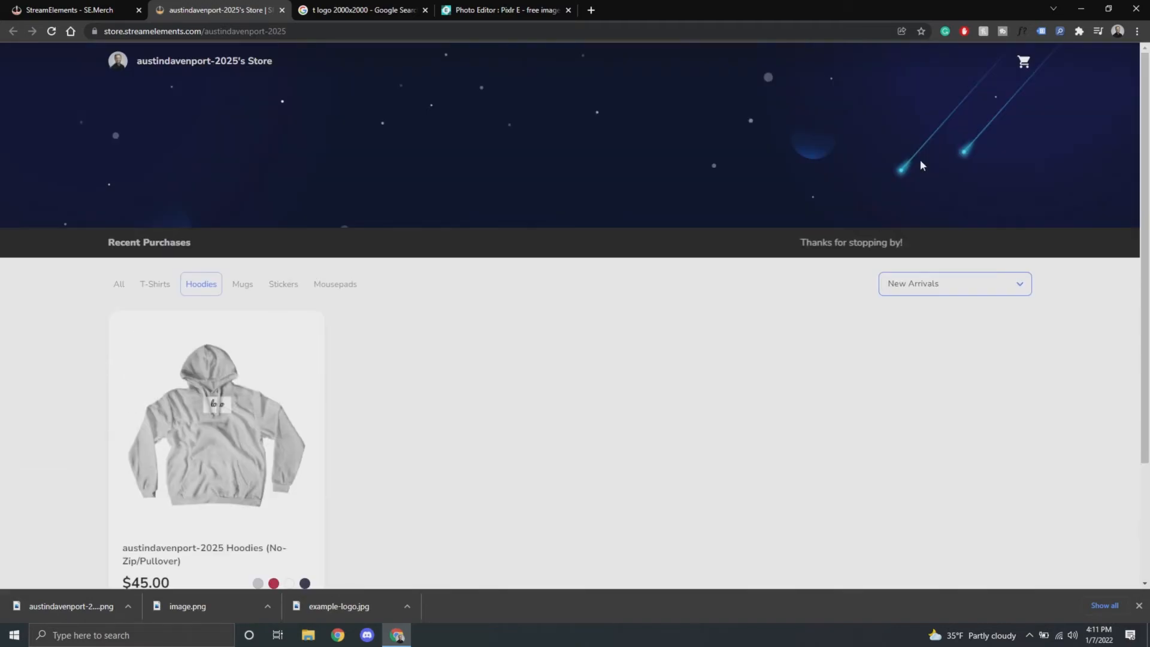